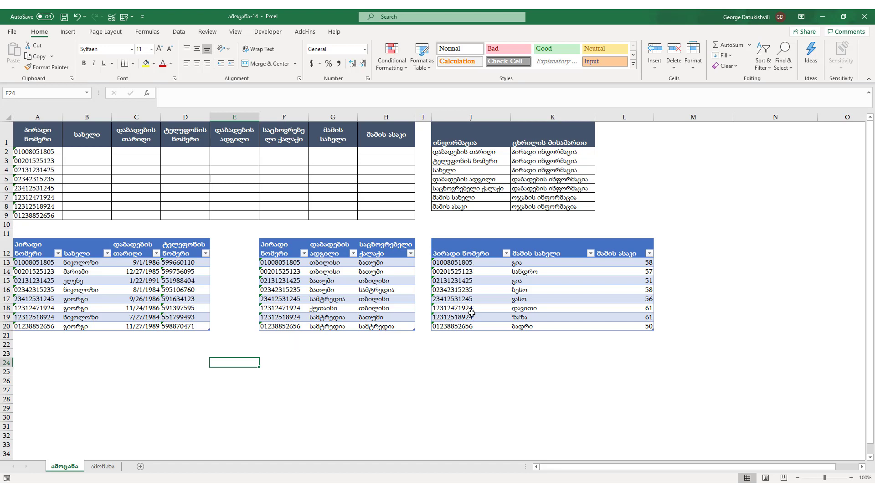
# Review the names, phone numbers, cities and father's names in the three source tables.
pyautogui.click(86, 273)
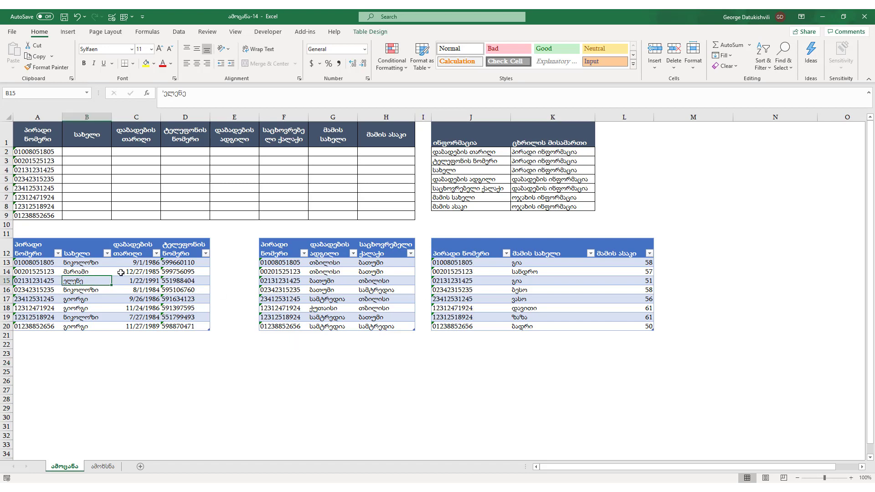
pyautogui.click(185, 273)
pyautogui.click(333, 272)
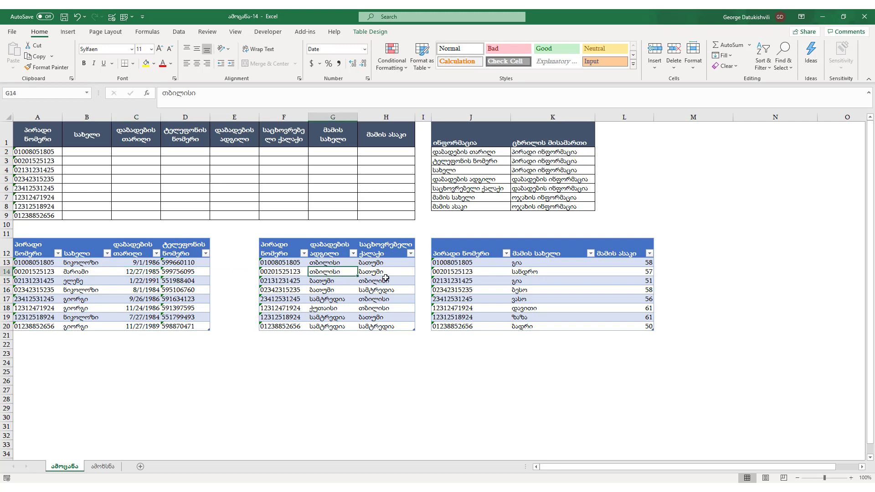
pyautogui.click(543, 281)
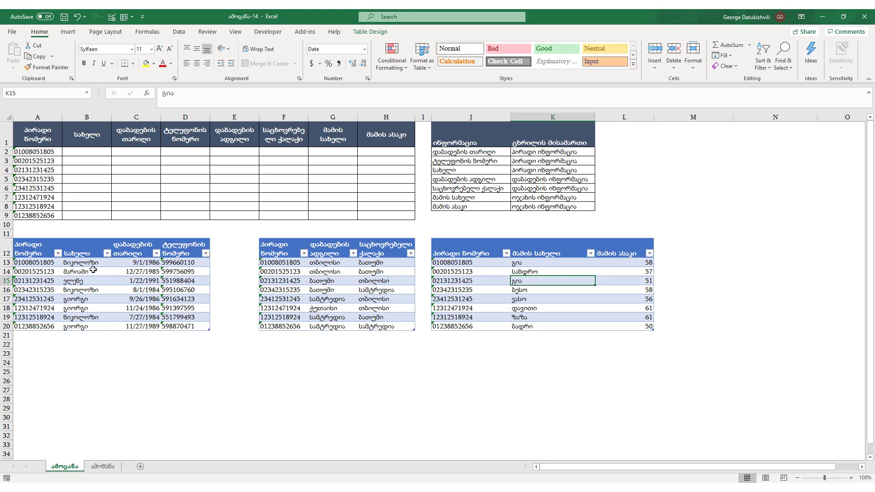
pyautogui.click(179, 279)
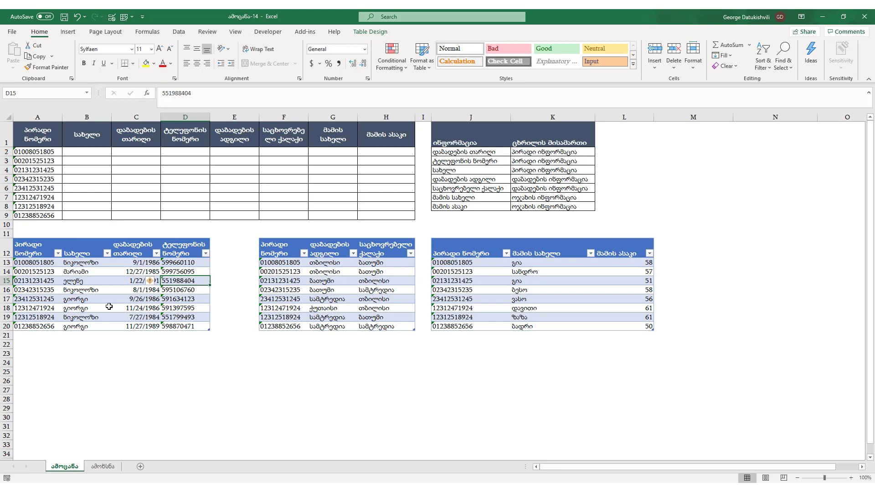
pyautogui.click(106, 194)
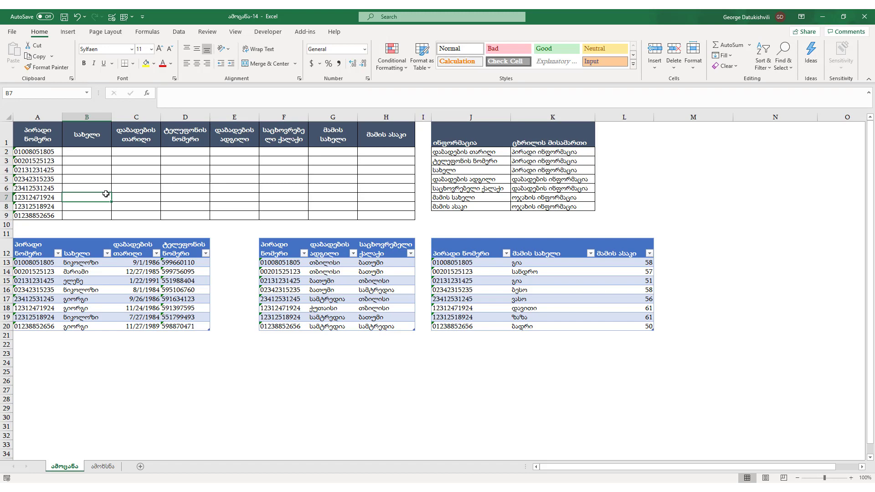
# Look over the field names listed in J2:J8.
pyautogui.moveTo(440, 152); pyautogui.dragTo(458, 207)
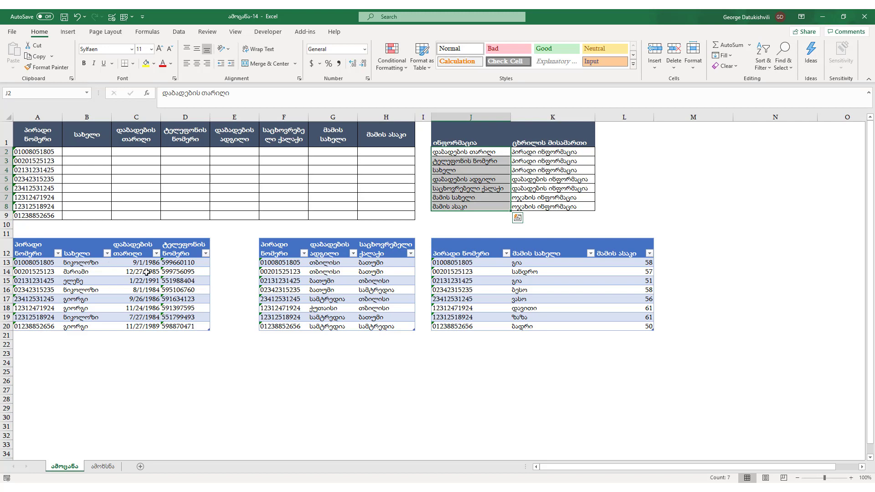
pyautogui.moveTo(480, 153); pyautogui.dragTo(475, 206)
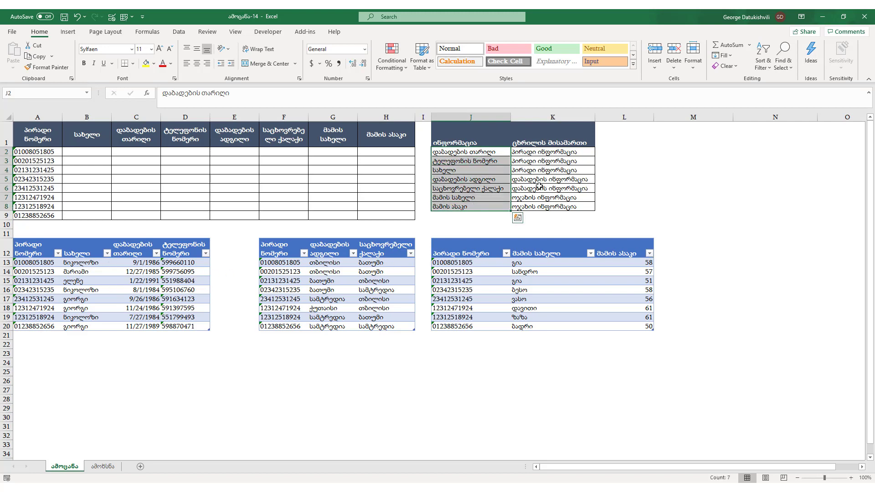
pyautogui.click(494, 154)
pyautogui.press('Down')
pyautogui.press('Down')
pyautogui.press('Down')
pyautogui.press('Down')
pyautogui.press('Down')
pyautogui.press('Down')
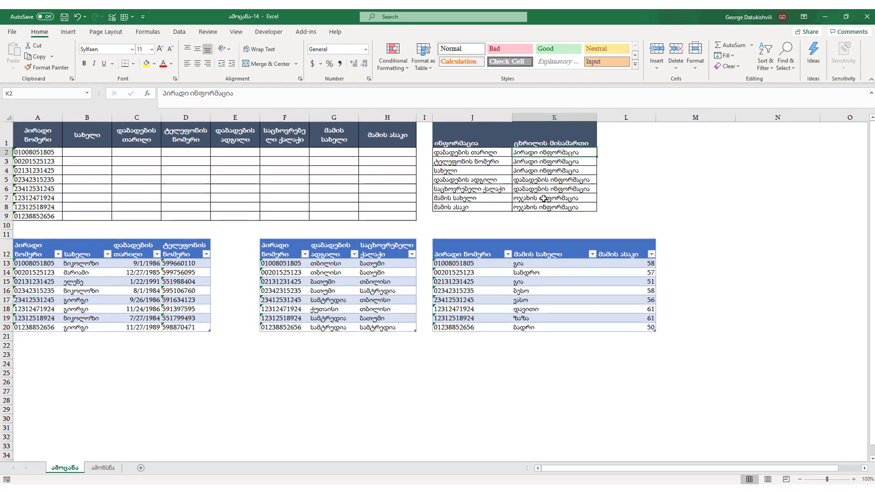
# Enter =VLOOKUP(B$1,$J$2:$K$8,2,0) in B2 to look up its header in the field list.
pyautogui.click(88, 152)
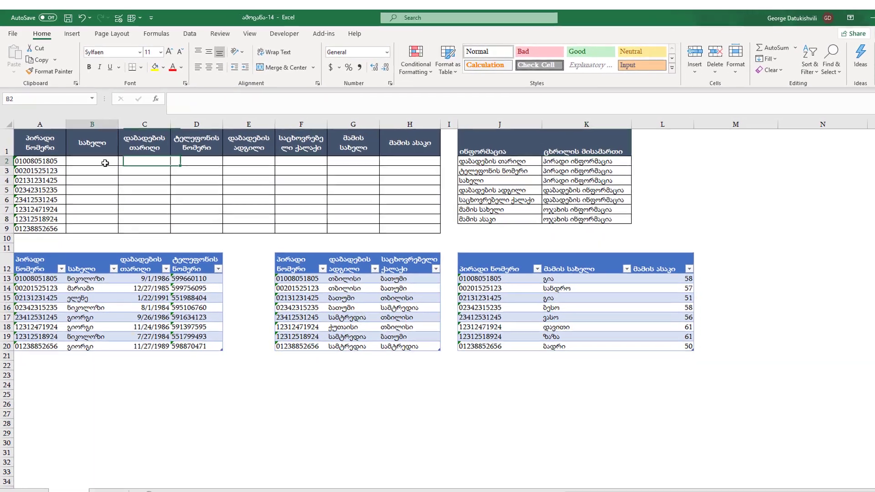
pyautogui.write('=')
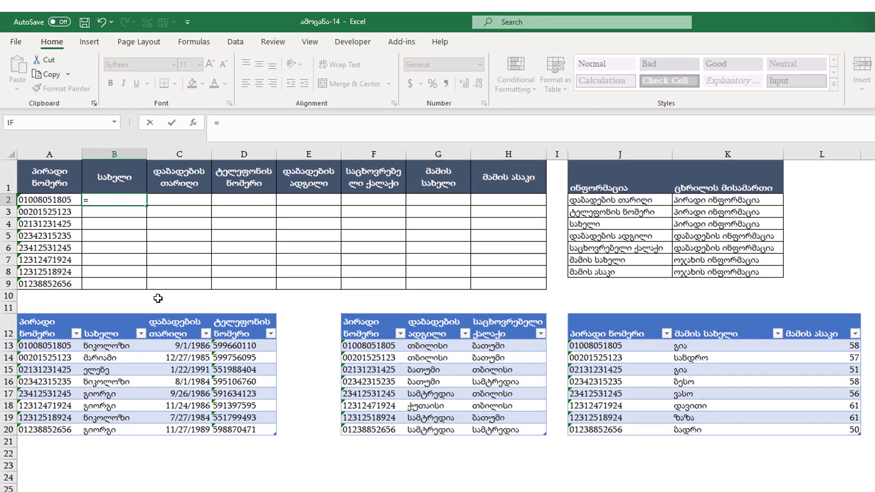
pyautogui.write('ვლოოკ')
pyautogui.press('BackSpace')
pyautogui.press('BackSpace')
pyautogui.press('BackSpace')
pyautogui.press('BackSpace')
pyautogui.press('BackSpace')
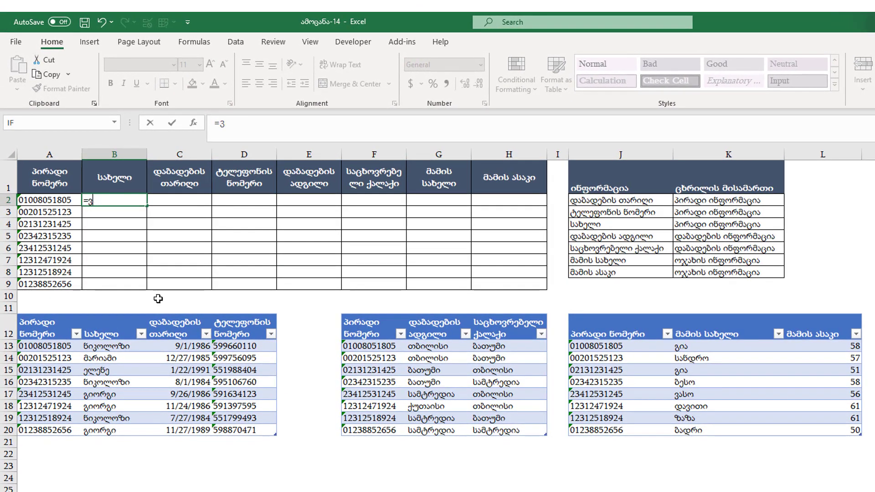
pyautogui.write('vl')
pyautogui.press('Tab')
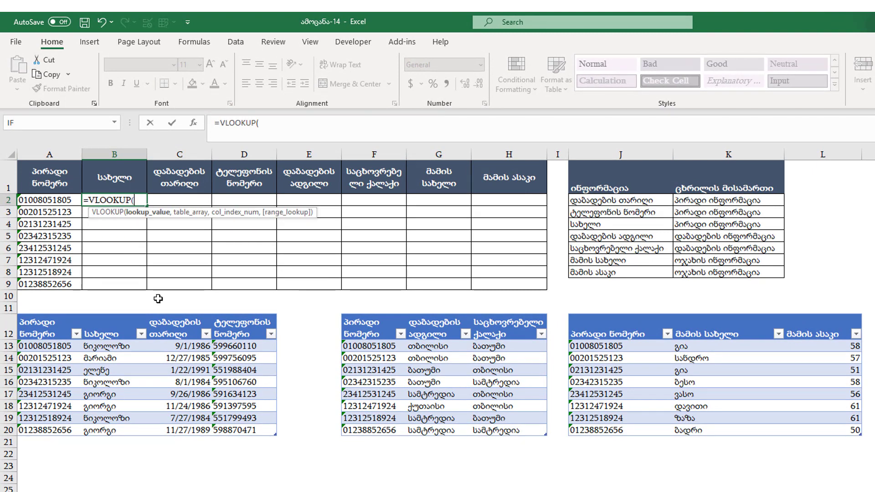
pyautogui.click(114, 177)
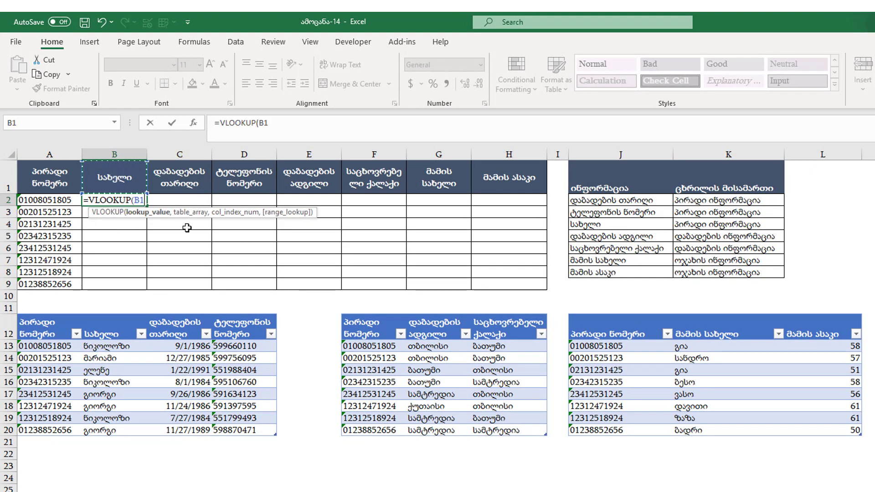
pyautogui.press('F4')
pyautogui.press('F4')
pyautogui.write(',')
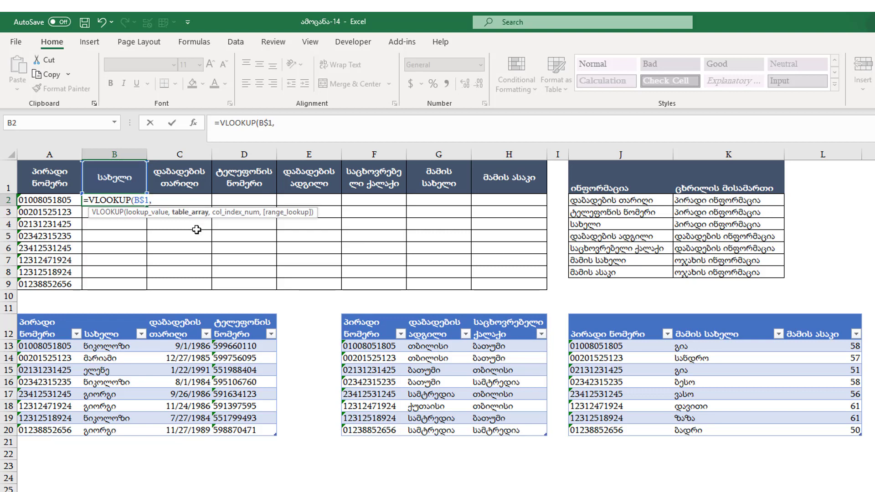
pyautogui.moveTo(612, 201); pyautogui.dragTo(704, 269)
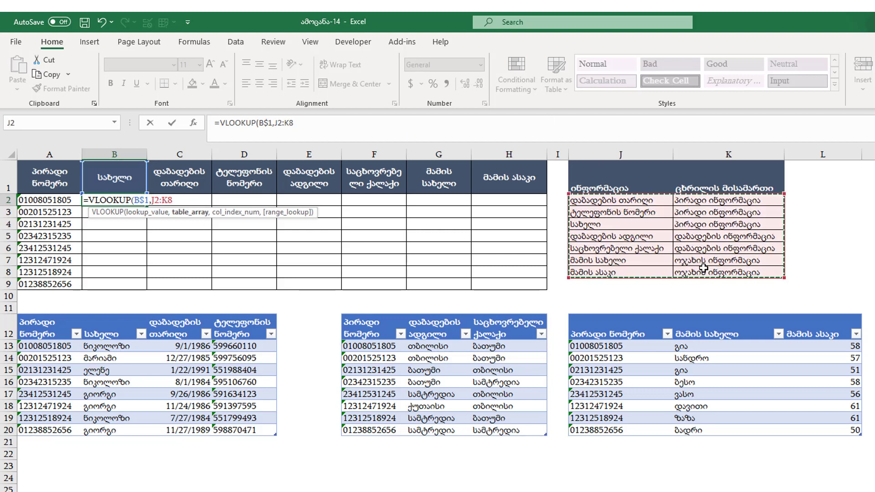
pyautogui.press('F4')
pyautogui.write(',0')
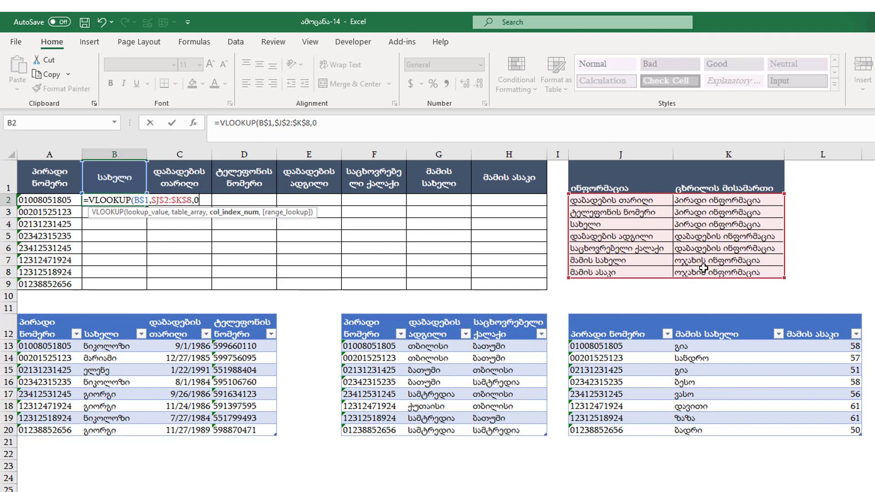
pyautogui.press('BackSpace')
pyautogui.write('2,0)')
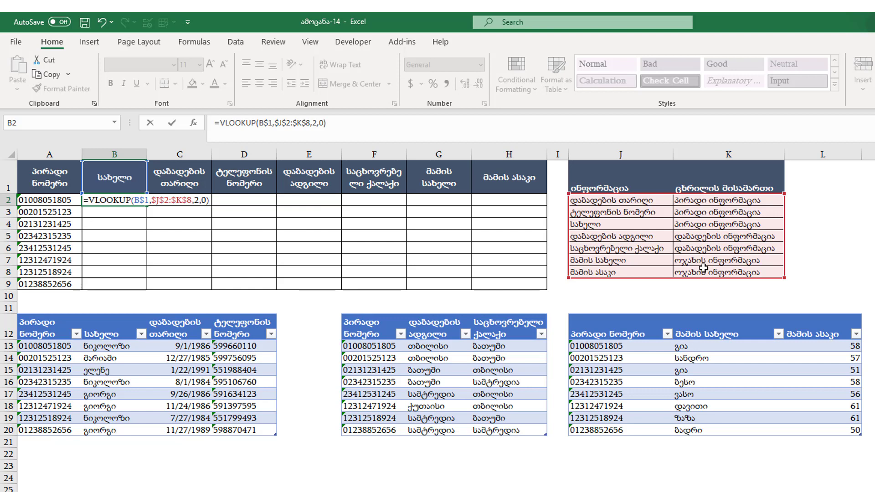
pyautogui.press('Return')
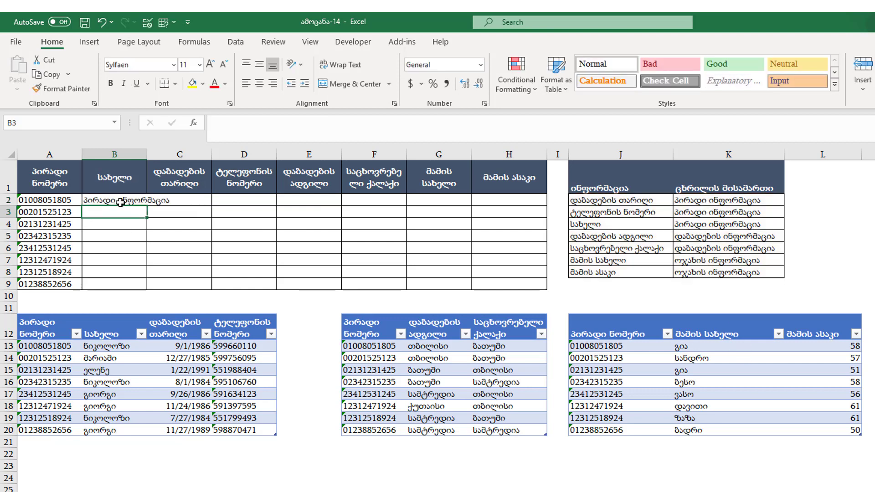
pyautogui.doubleClick(120, 203)
pyautogui.press('Left')
pyautogui.press('Left')
pyautogui.press('Left')
pyautogui.press('Left')
pyautogui.press('Left')
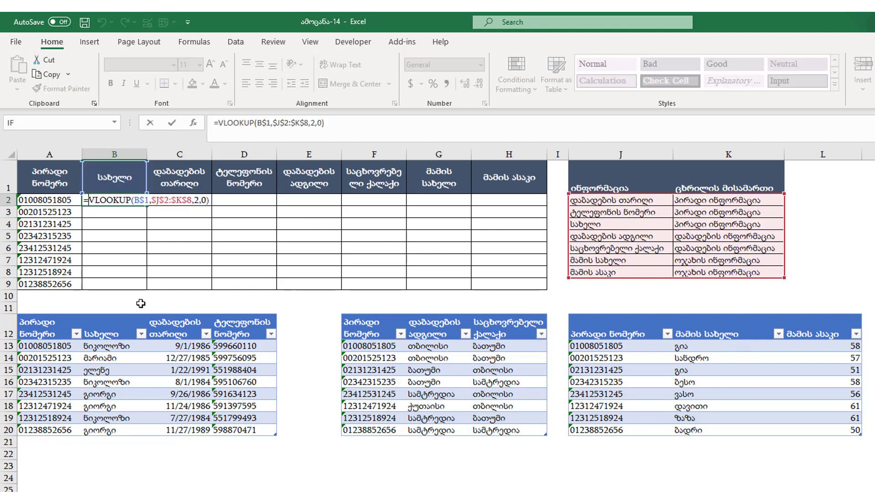
pyautogui.press('Escape')
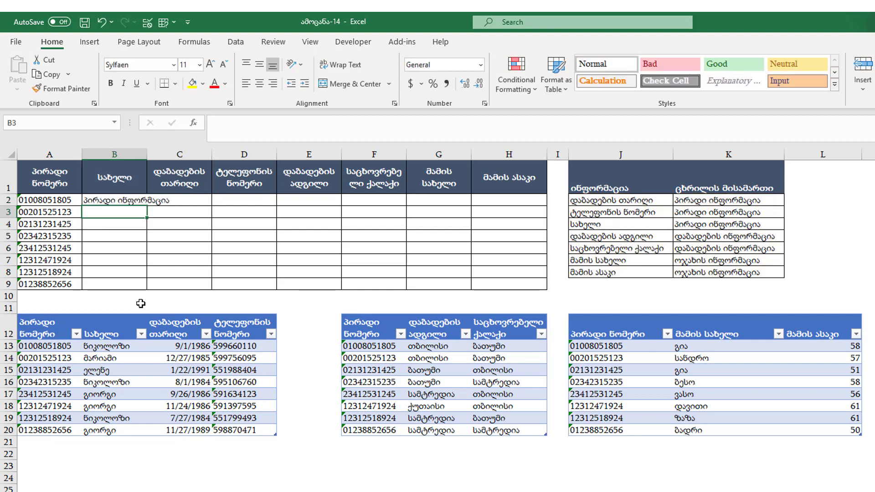
pyautogui.click(248, 372)
pyautogui.click(679, 371)
pyautogui.click(244, 382)
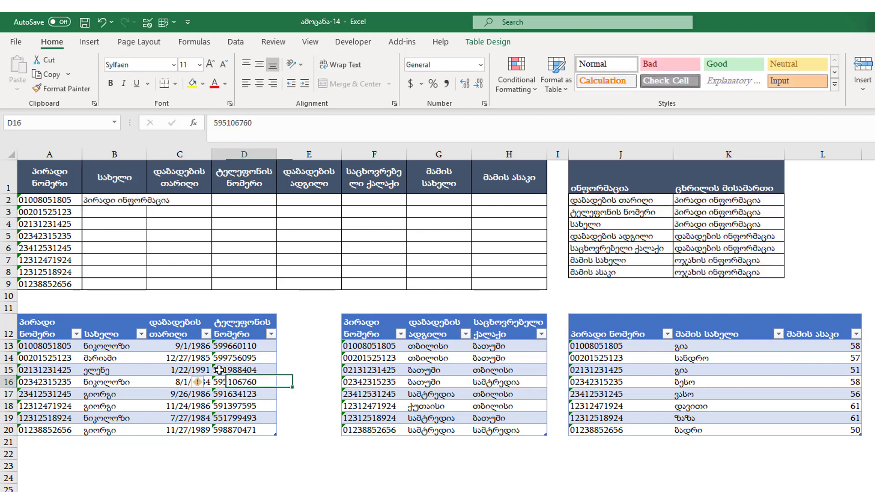
pyautogui.click(482, 43)
pyautogui.click(24, 74)
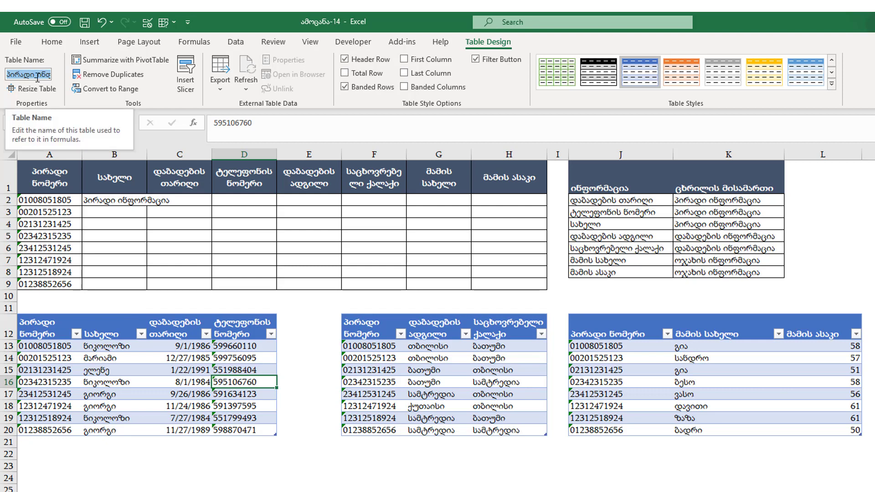
pyautogui.press('Escape')
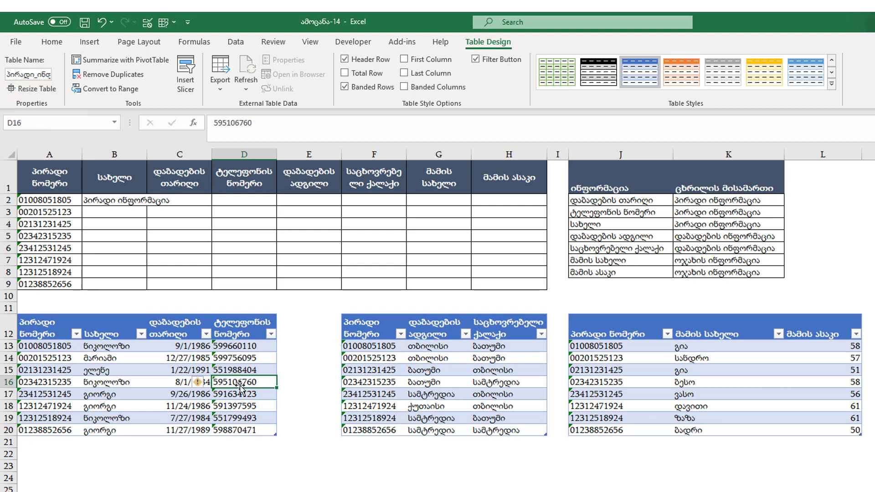
pyautogui.doubleClick(99, 200)
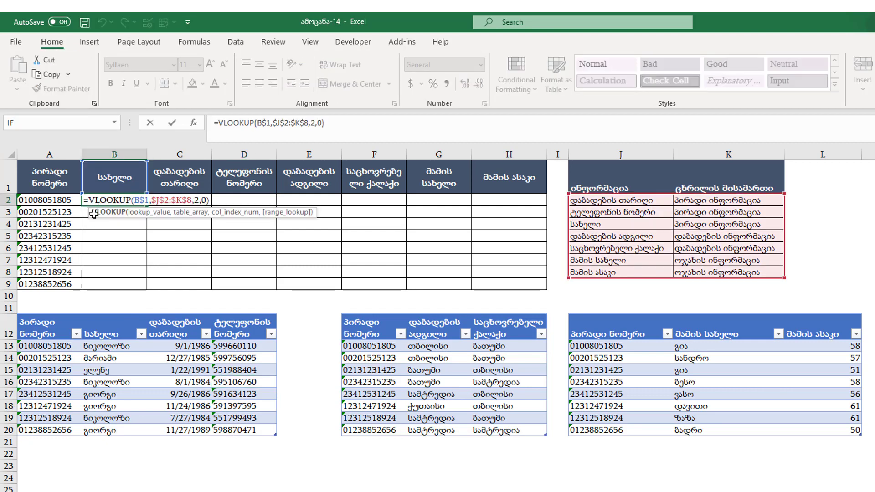
# Wrap B2's lookup in SUBSTITUTE(...," ","_") and fix the formula error it raises.
pyautogui.write('subs')
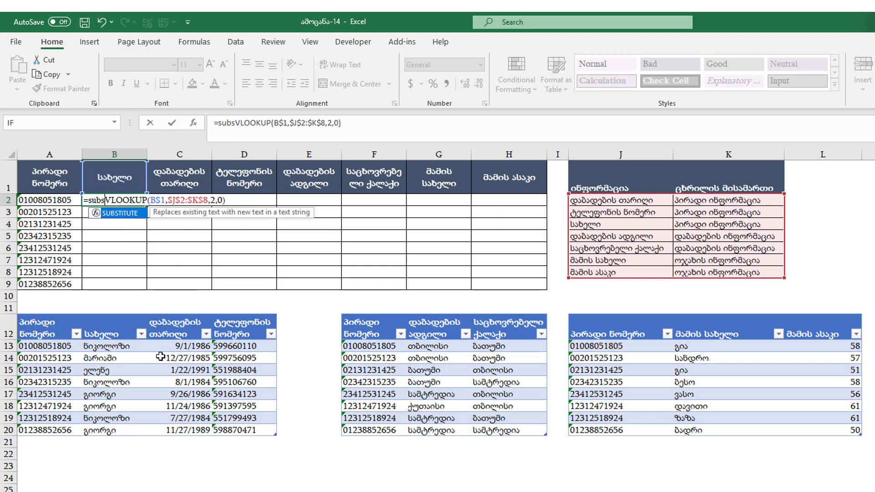
pyautogui.press('Tab')
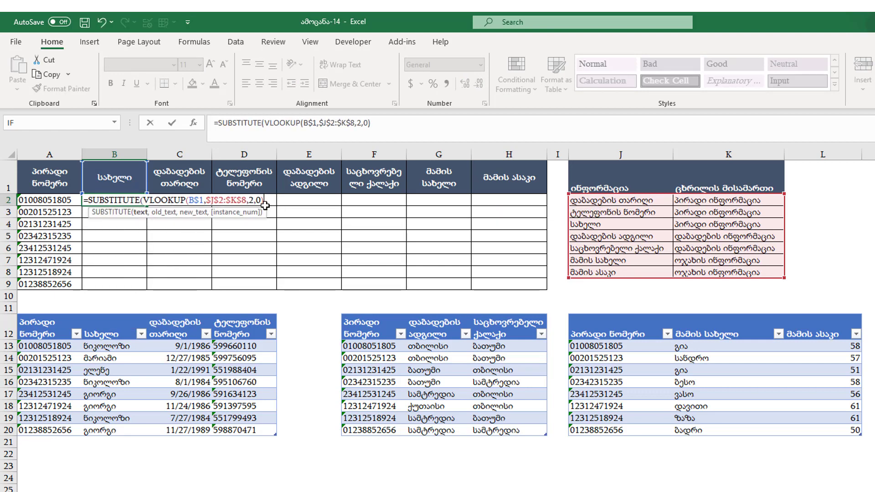
pyautogui.write('" ","_')
pyautogui.press('Return')
pyautogui.press('Return')
pyautogui.write(',"_')
pyautogui.press('Return')
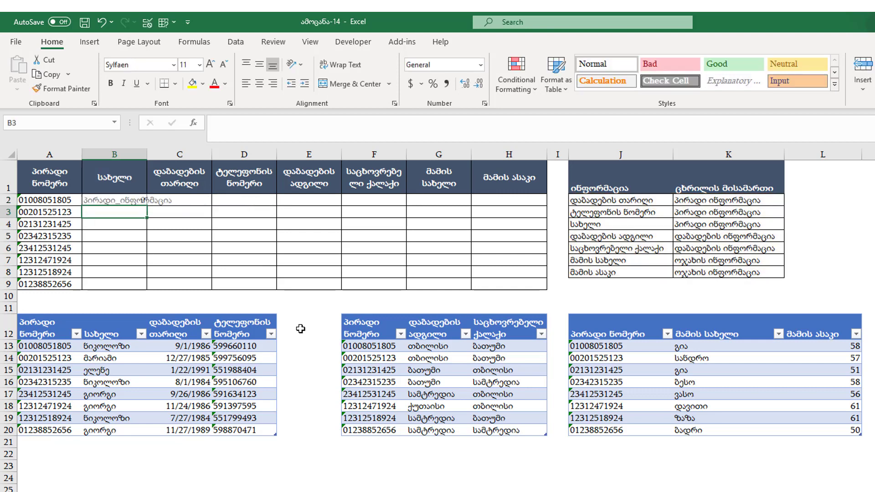
pyautogui.click(120, 200)
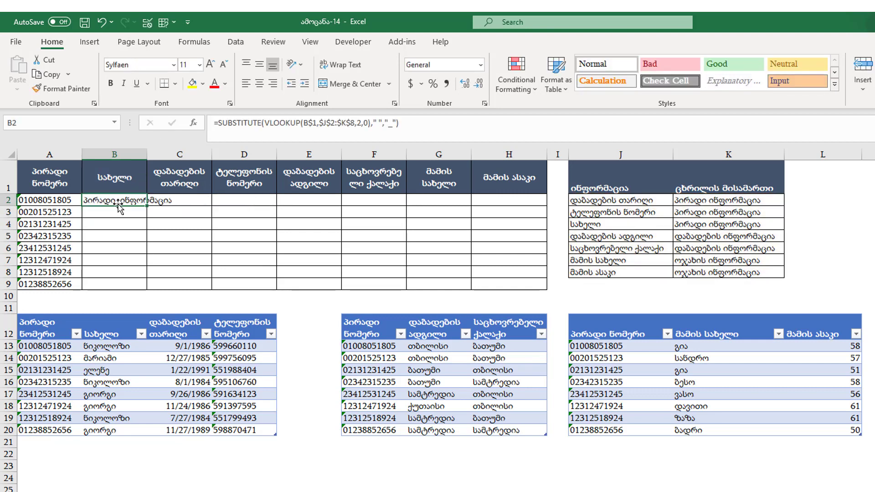
# Wrap B2's formula in INDIRECT to spill the პირადი_ინფორმაცია table, and compare it with A13:D20.
pyautogui.doubleClick(94, 200)
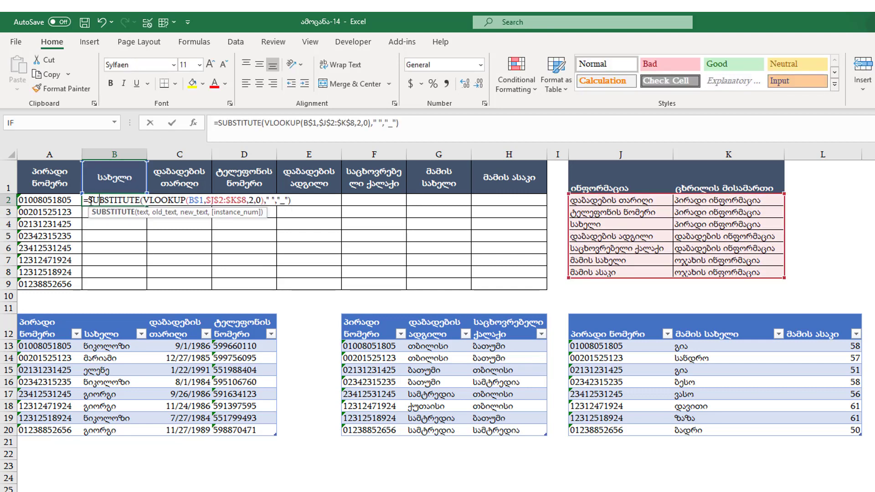
pyautogui.write('ind')
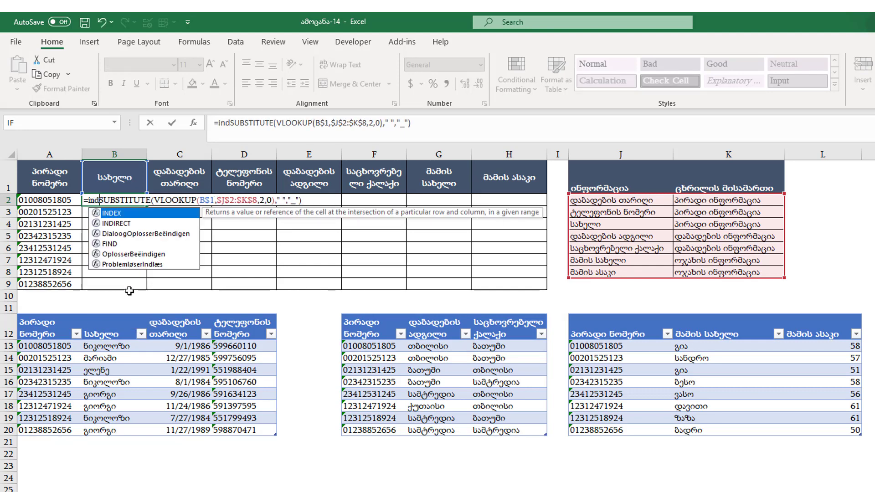
pyautogui.press('Down')
pyautogui.press('Tab')
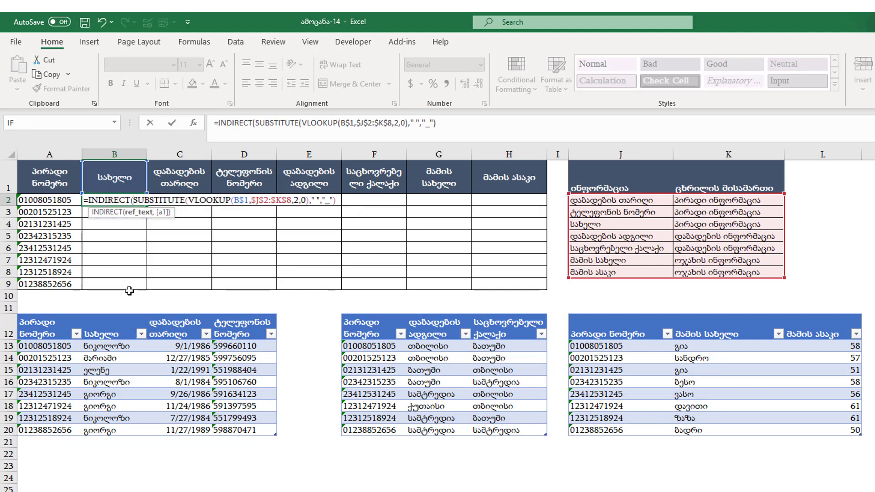
pyautogui.press('Return')
pyautogui.press('Return')
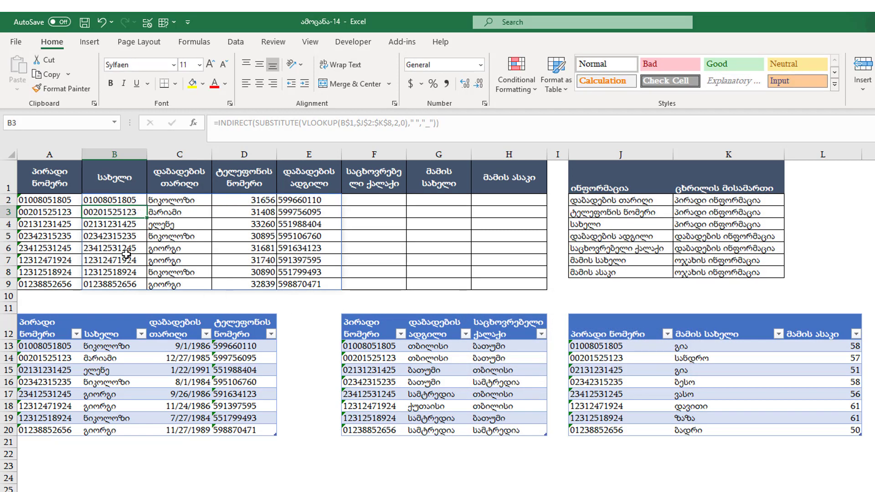
pyautogui.moveTo(59, 347); pyautogui.dragTo(268, 428)
pyautogui.click(129, 199)
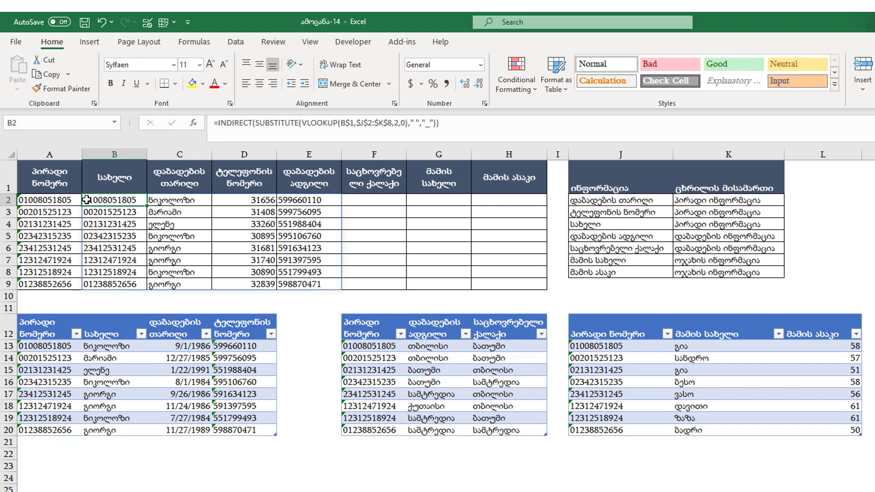
# Nest the INDIRECT table in VLOOKUP($A2,...,3,0) so B2 returns the name for A2's ID.
pyautogui.doubleClick(87, 200)
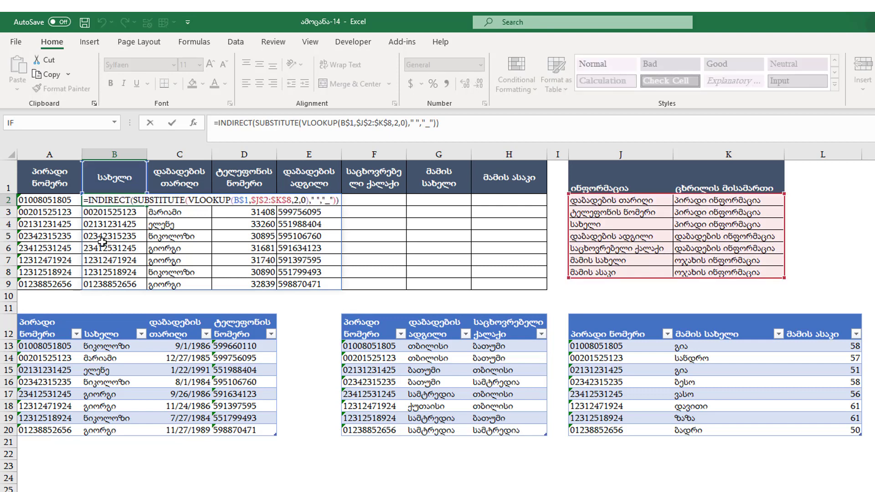
pyautogui.write('VLOOKUP(')
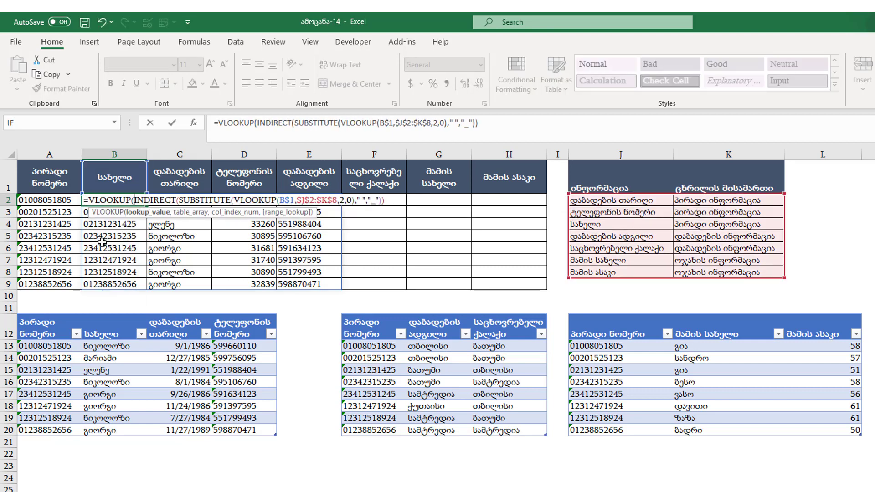
pyautogui.click(62, 200)
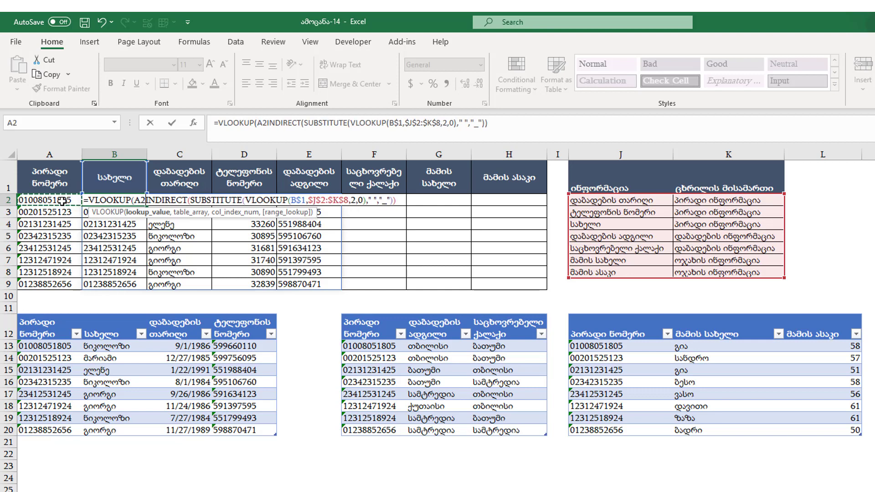
pyautogui.press('F4')
pyautogui.press('F4')
pyautogui.press('F4')
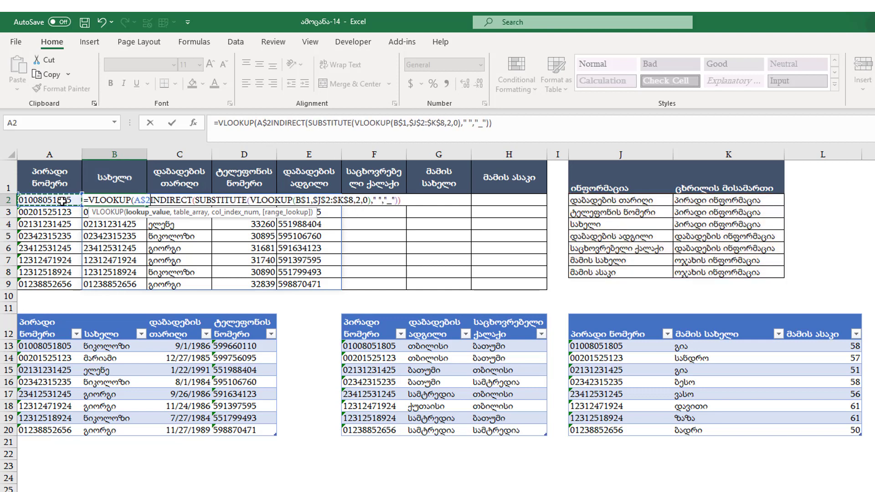
pyautogui.write(',')
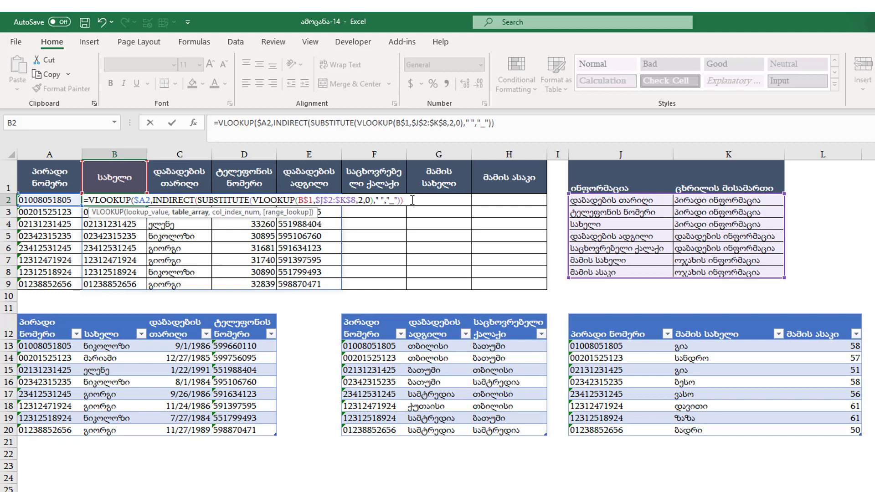
pyautogui.write(',3,0')
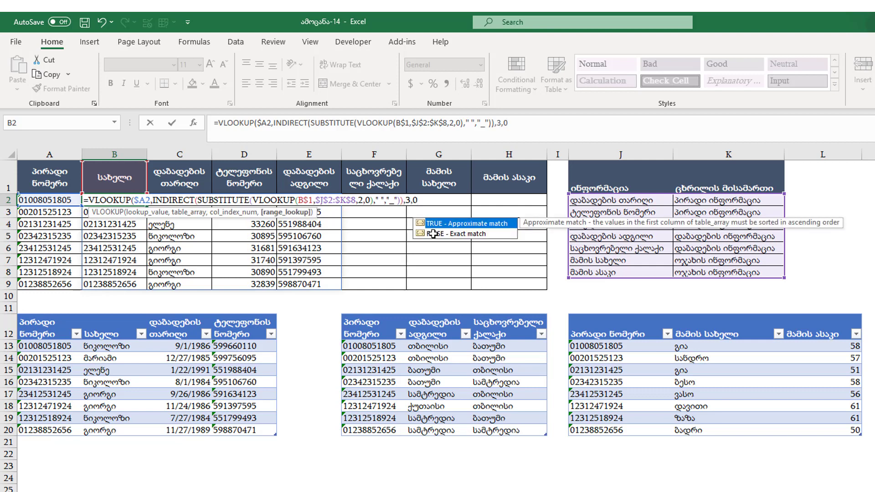
pyautogui.write(')')
pyautogui.press('Return')
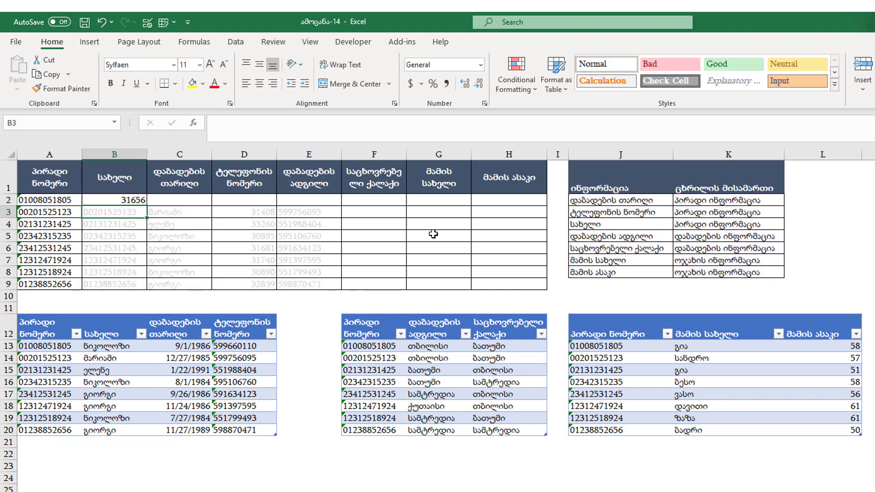
pyautogui.doubleClick(143, 201)
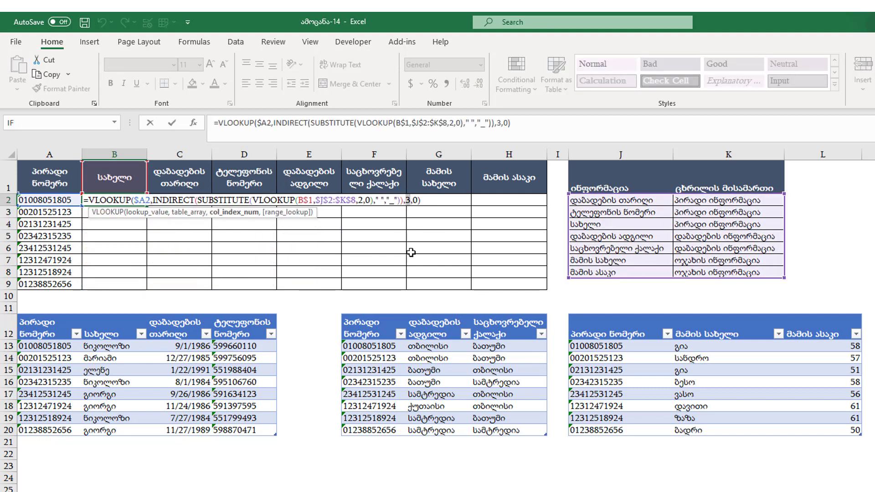
pyautogui.press('Return')
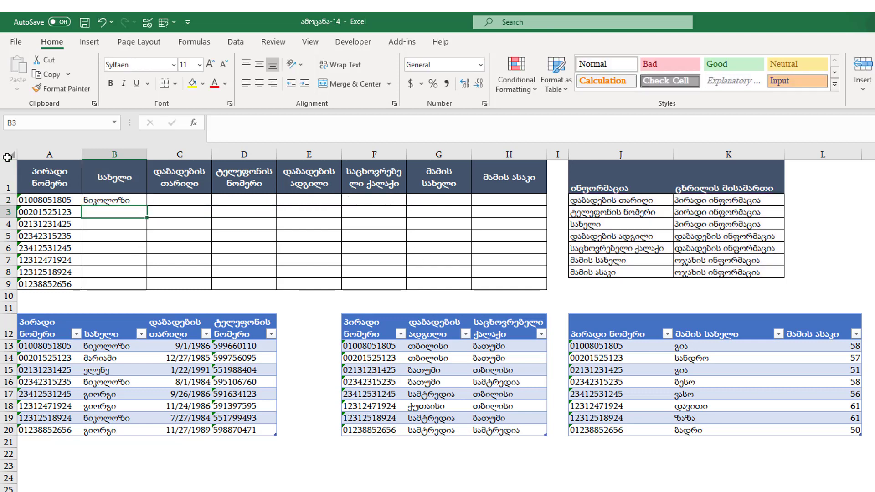
# Replace B2's column number 2 with MATCH(B$1, and copy the INDIRECT table reference.
pyautogui.doubleClick(140, 201)
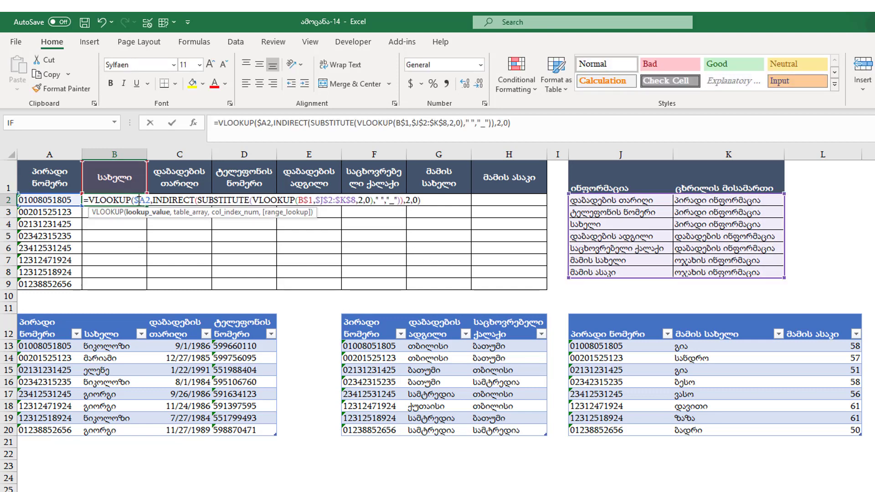
pyautogui.click(408, 199)
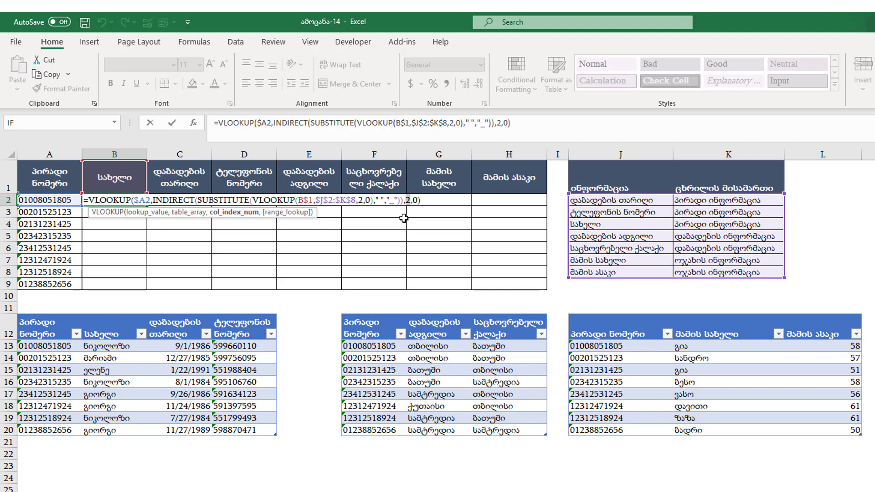
pyautogui.press('BackSpace')
pyautogui.write('match')
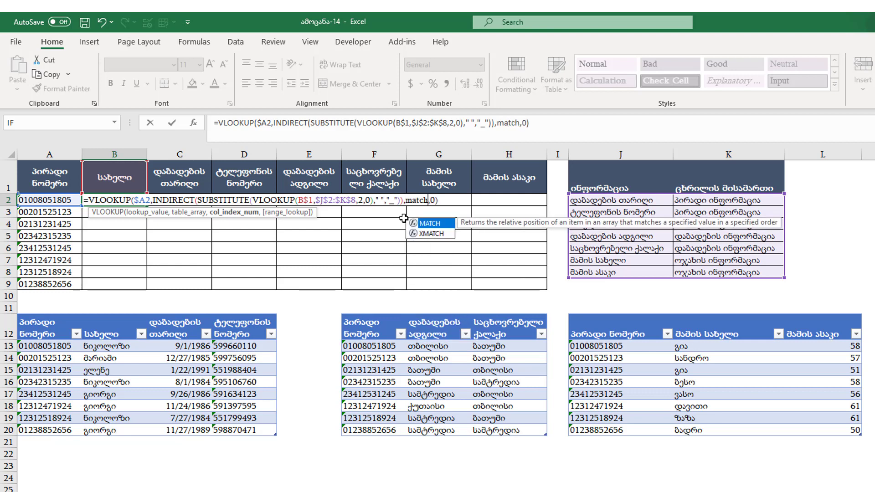
pyautogui.press('Tab')
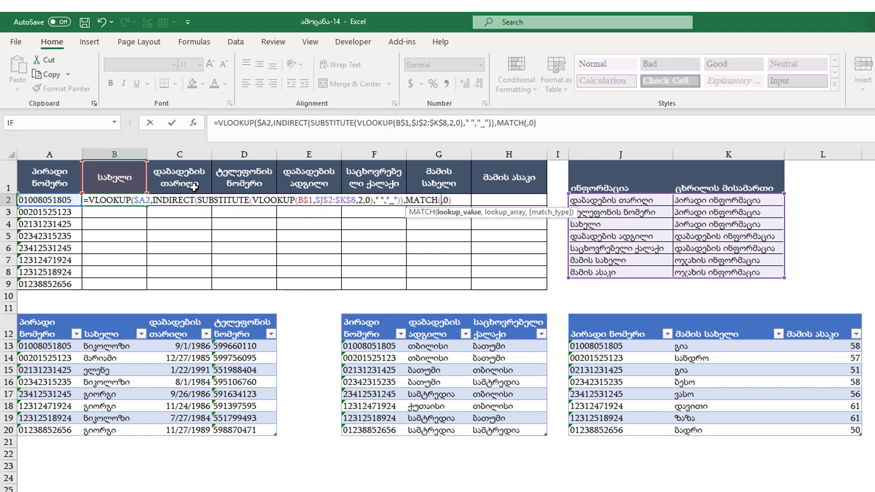
pyautogui.click(129, 177)
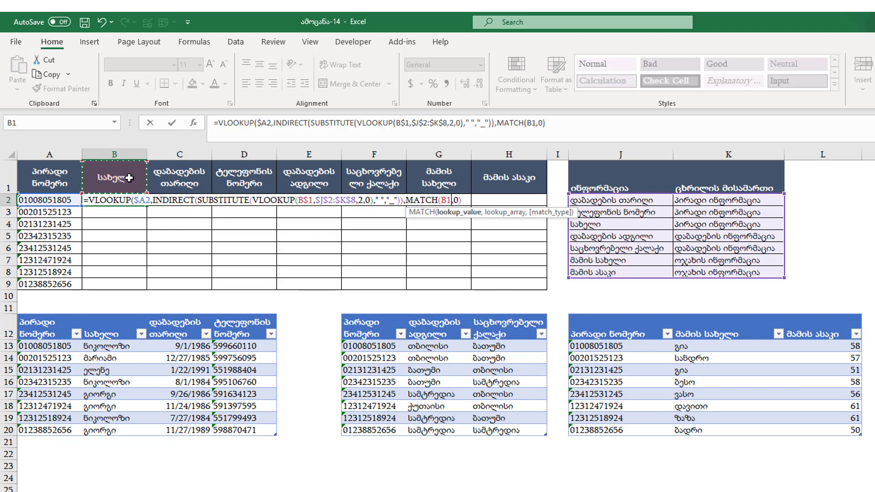
pyautogui.press('F4')
pyautogui.press('F4')
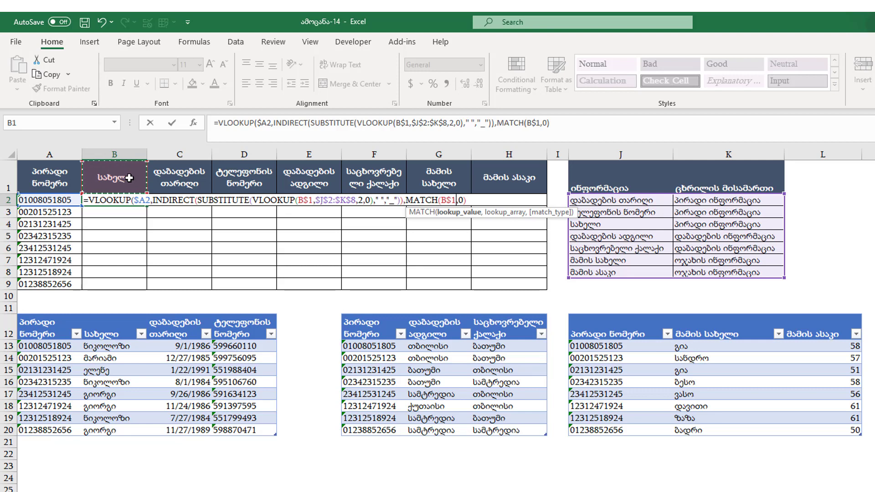
pyautogui.write(',')
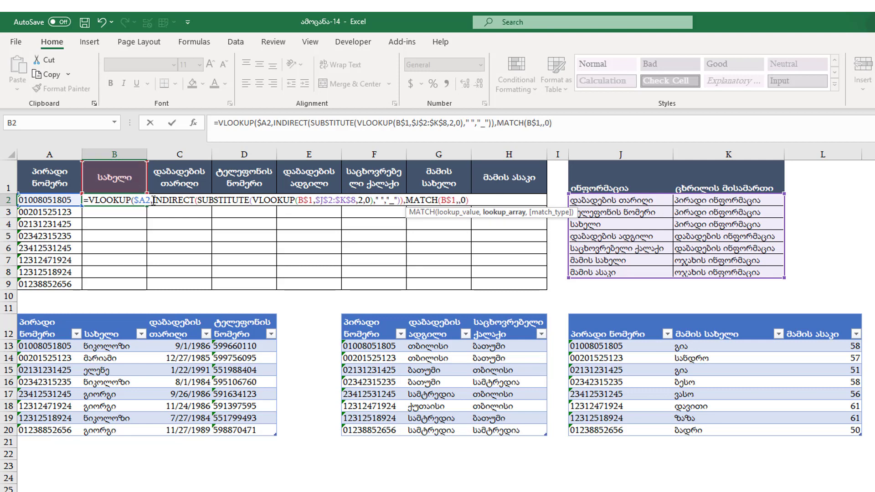
pyautogui.moveTo(154, 200); pyautogui.dragTo(404, 201)
pyautogui.hotkey('ctrl', 'c')
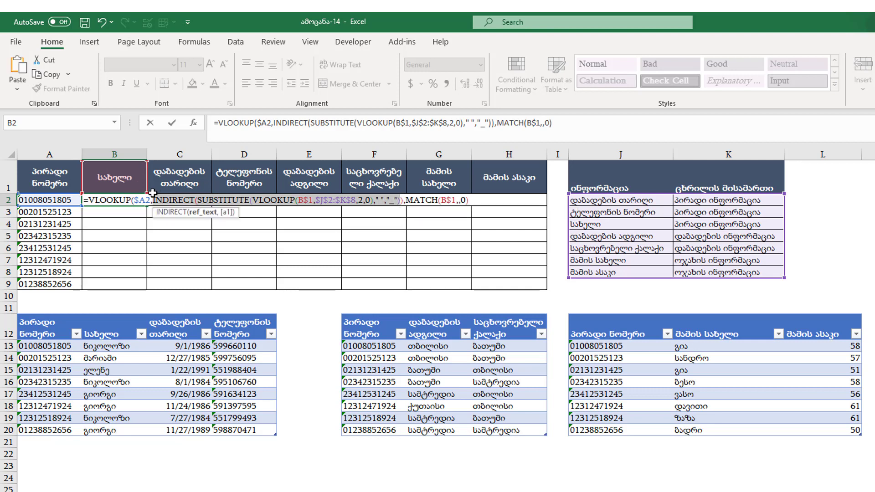
# Complete MATCH using the pasted INDIRECT reference plus "[#Headers]", and commit B2's formula.
pyautogui.click(460, 200)
pyautogui.hotkey('ctrl', 'v')
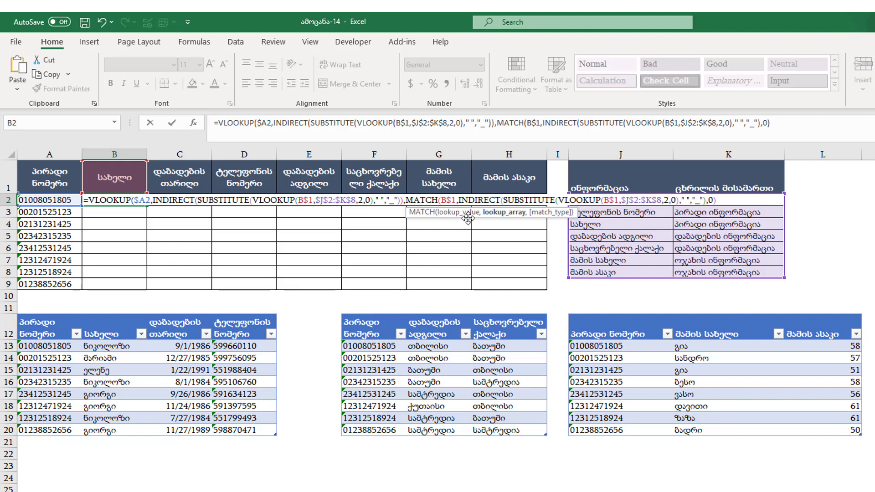
pyautogui.write('&')
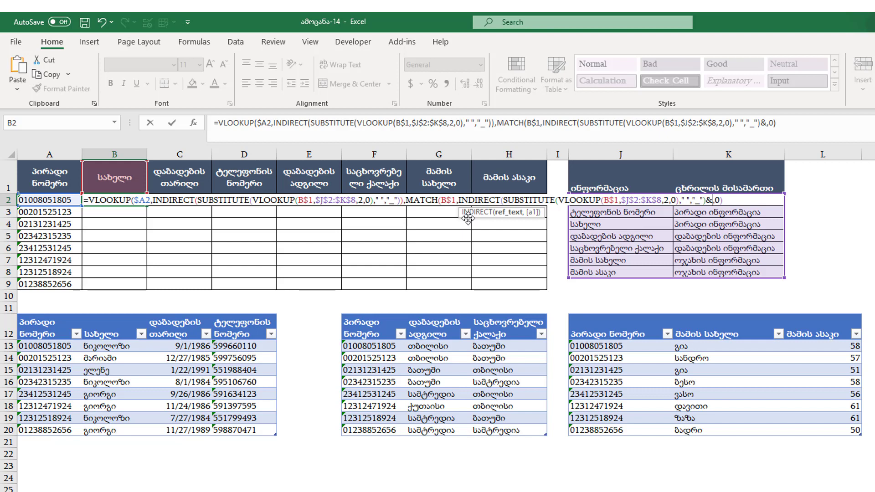
pyautogui.write('[')
pyautogui.press('BackSpace')
pyautogui.write('"')
pyautogui.write('[')
pyautogui.write('#')
pyautogui.write('Heade')
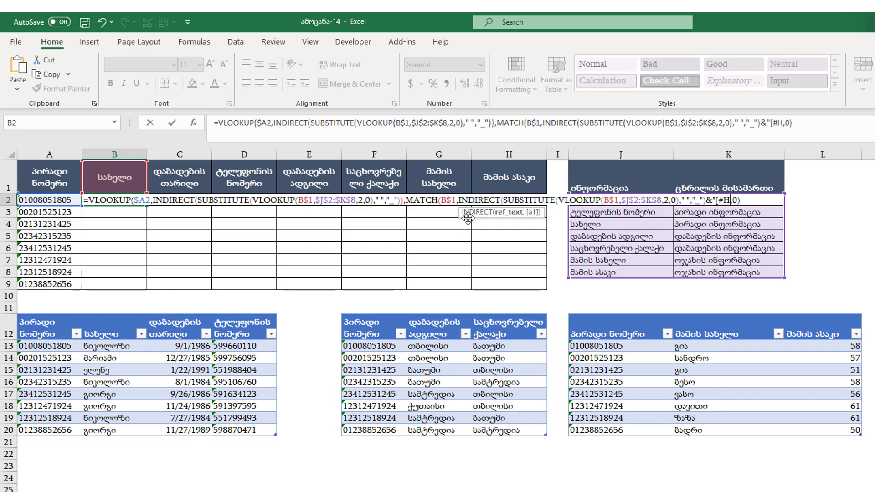
pyautogui.write('rs')
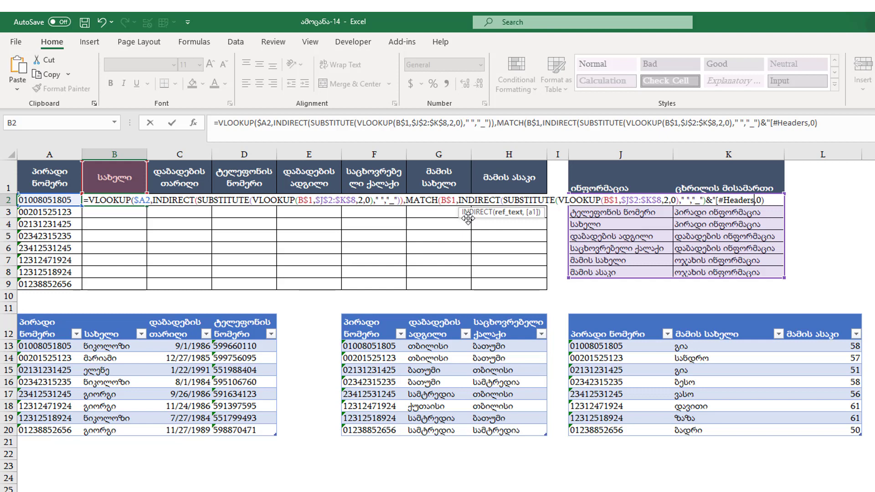
pyautogui.write(']")')
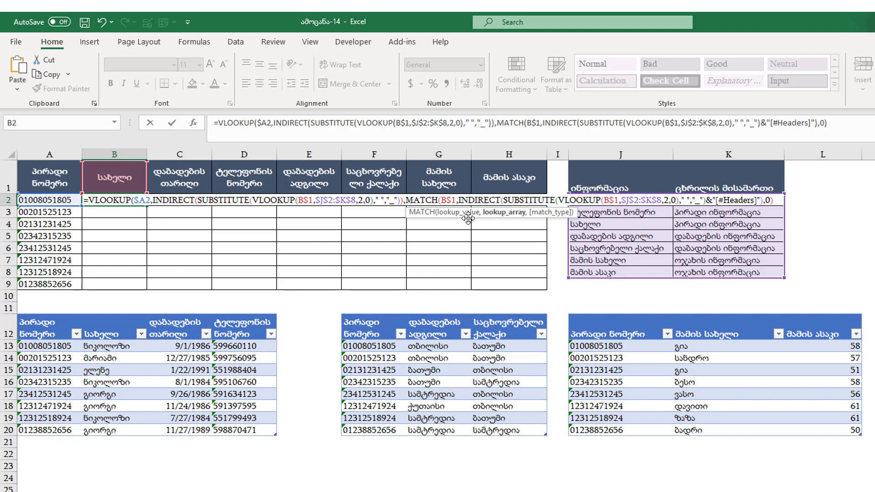
pyautogui.write(',0')
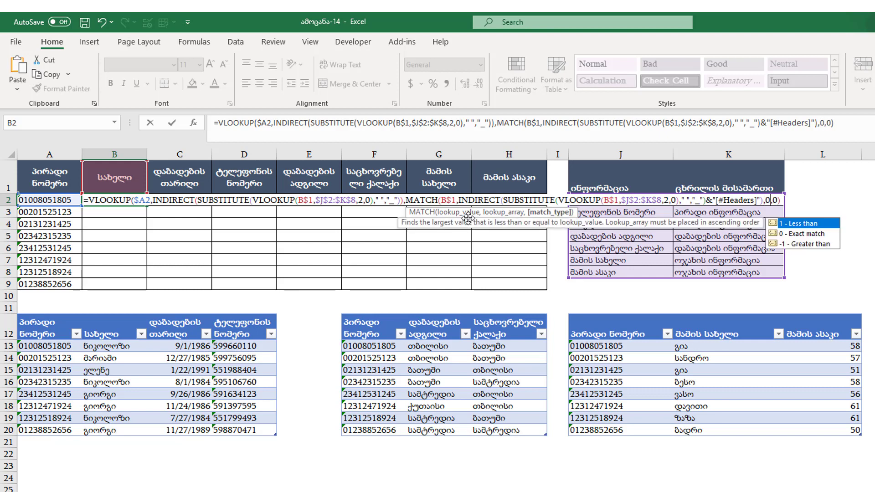
pyautogui.write(')')
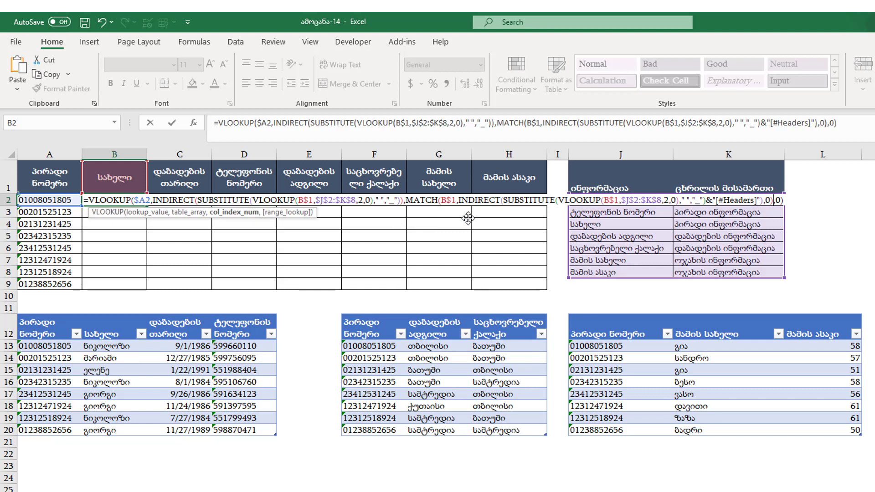
pyautogui.hotkey('ctrl', 'Return')
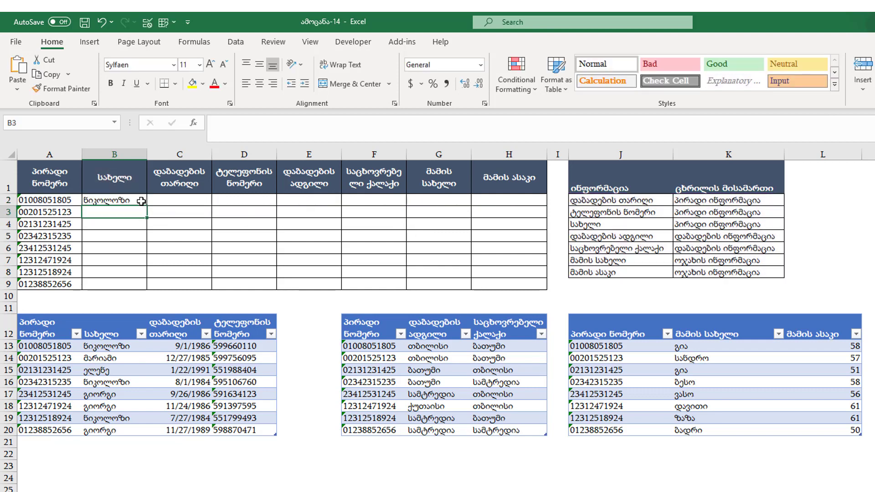
# Fill B2's formula down to row 9 and across to column H, then format C2:C9 as Short Date.
pyautogui.doubleClick(146, 206)
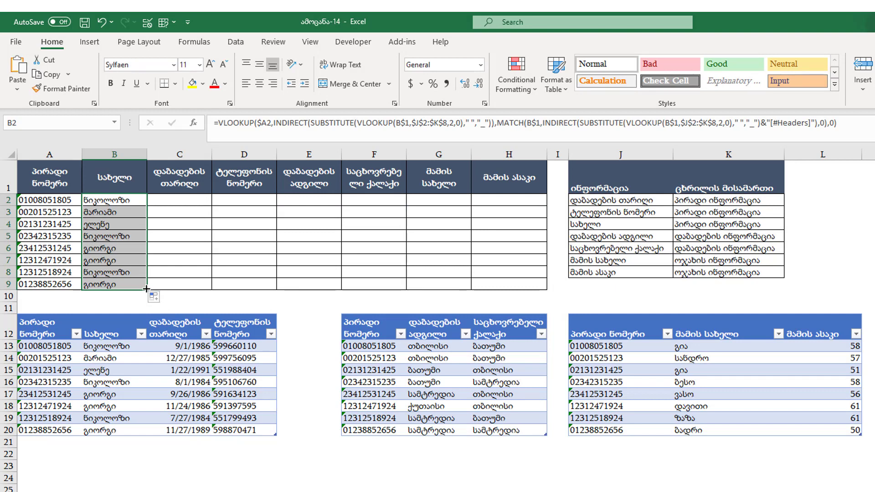
pyautogui.moveTo(146, 290); pyautogui.dragTo(535, 289)
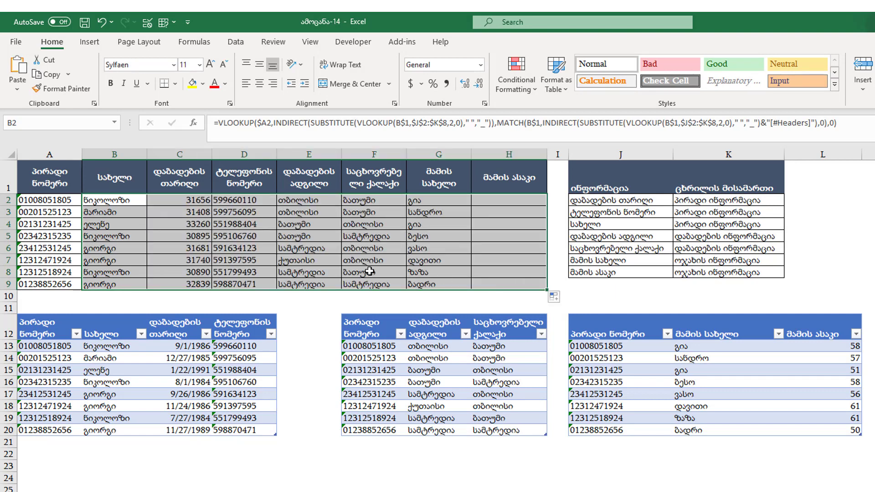
pyautogui.moveTo(173, 200); pyautogui.dragTo(189, 283)
pyautogui.click(480, 65)
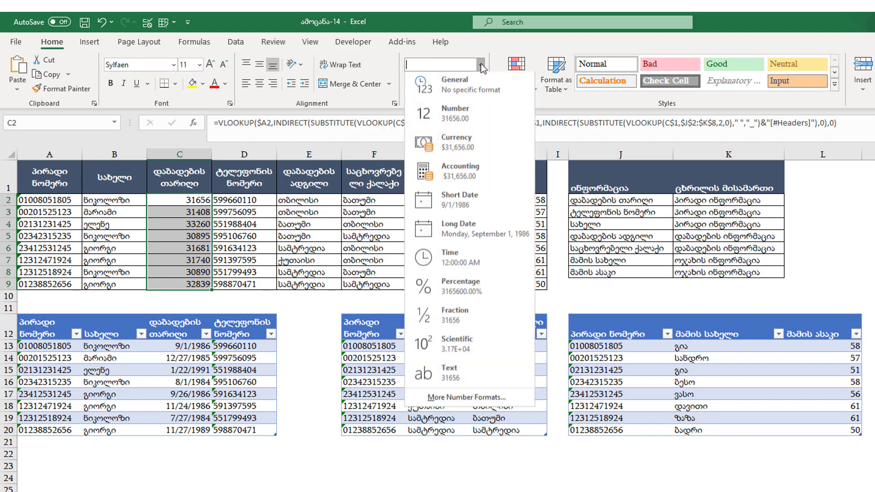
pyautogui.click(476, 194)
pyautogui.click(123, 248)
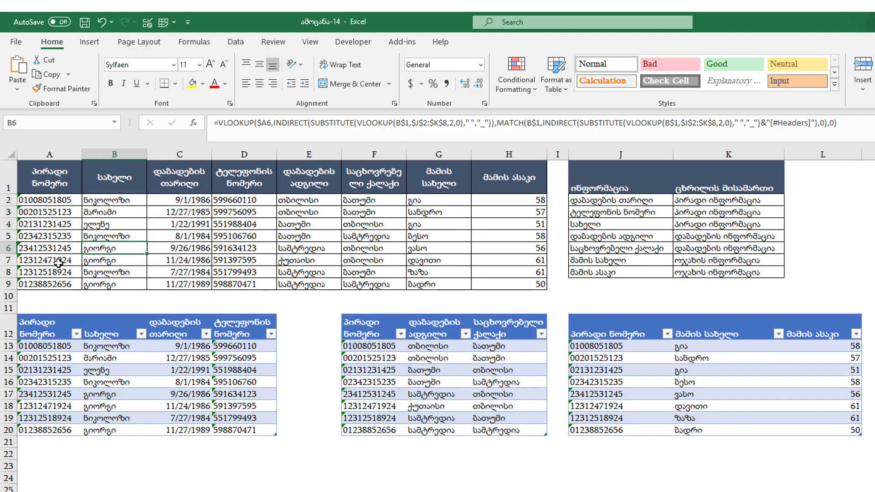
pyautogui.click(59, 237)
pyautogui.doubleClick(50, 236)
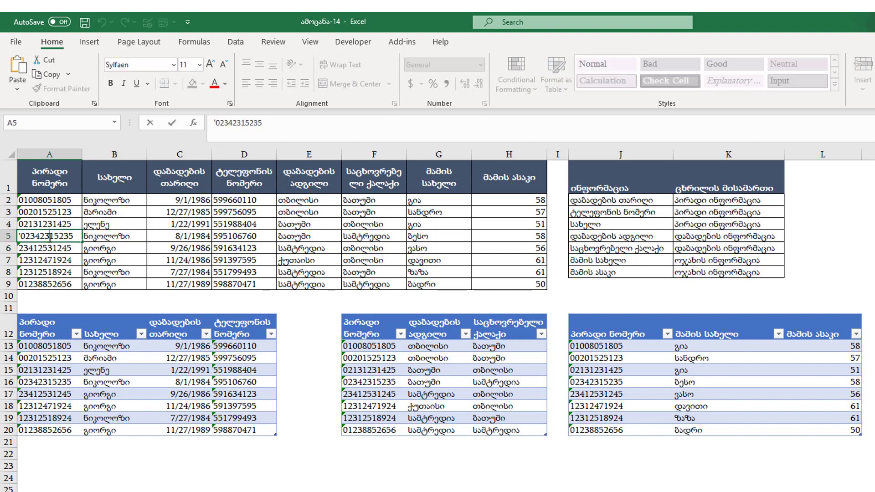
pyautogui.moveTo(49, 237); pyautogui.dragTo(35, 237)
pyautogui.press('BackSpace')
pyautogui.press('BackSpace')
pyautogui.press('Return')
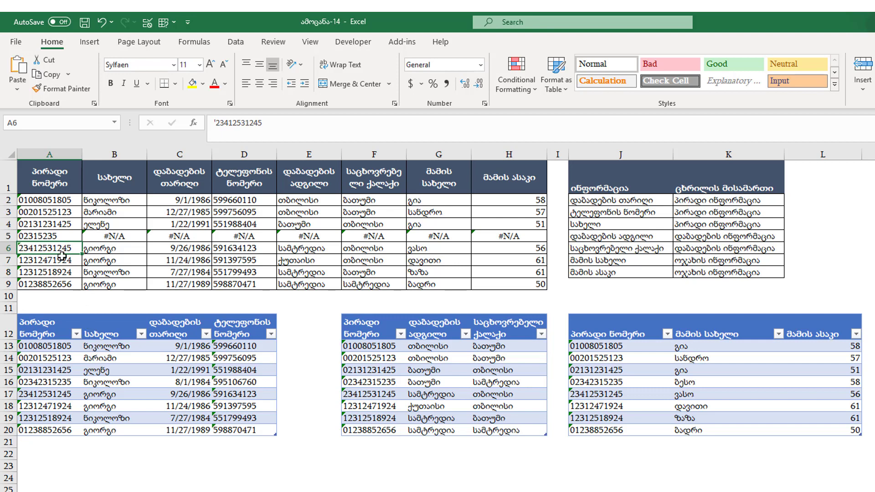
pyautogui.click(60, 237)
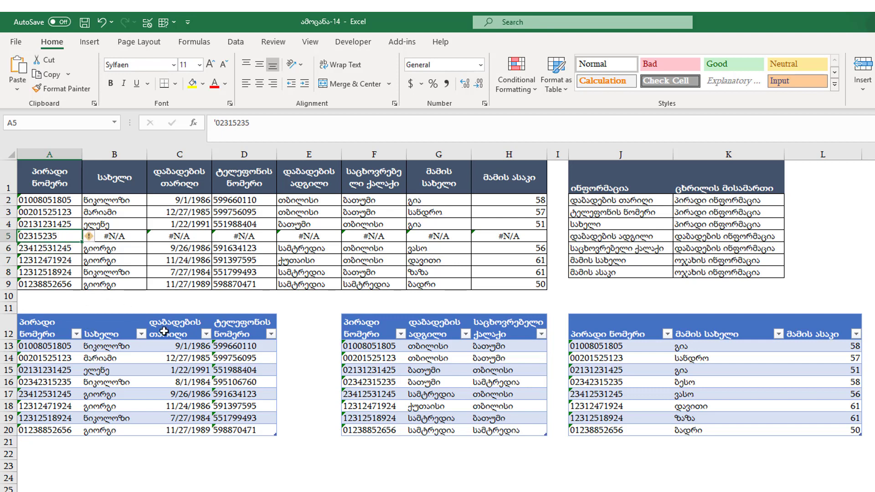
pyautogui.hotkey('ctrl', 'c')
pyautogui.click(367, 407)
pyautogui.hotkey('ctrl', 'v')
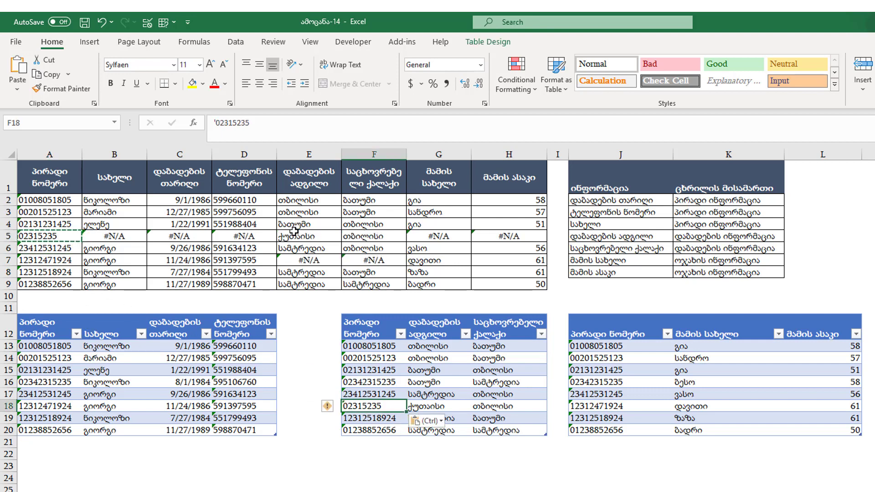
pyautogui.hotkey('ctrl', 'z')
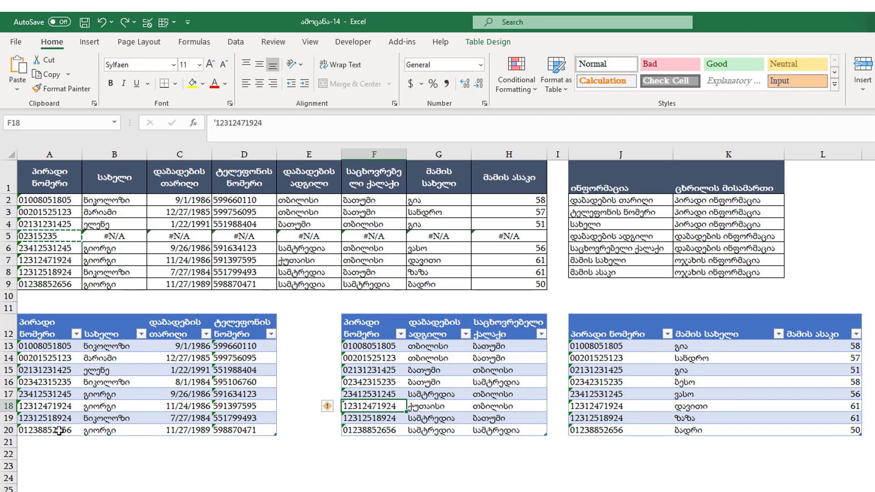
pyautogui.hotkey('ctrl', 'z')
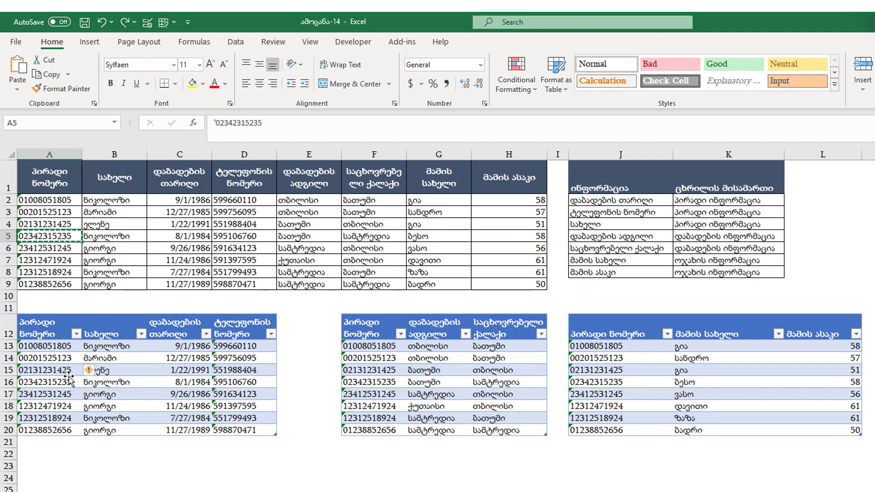
pyautogui.click(68, 369)
pyautogui.click(64, 439)
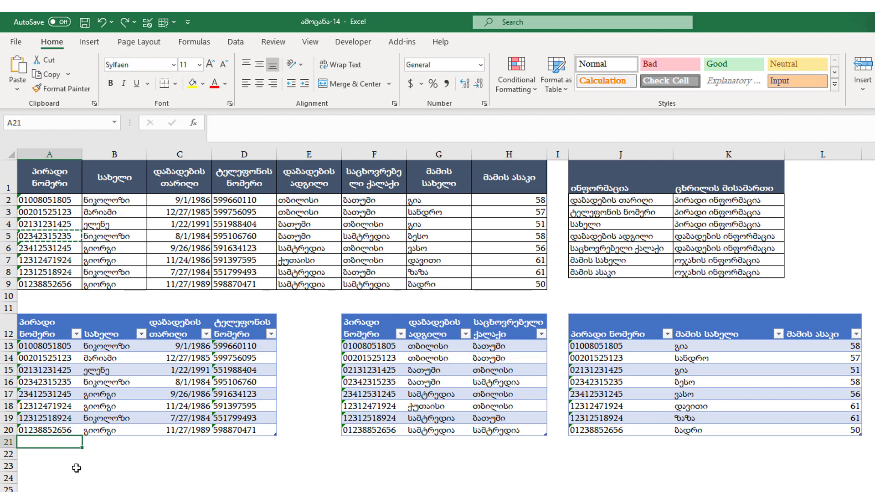
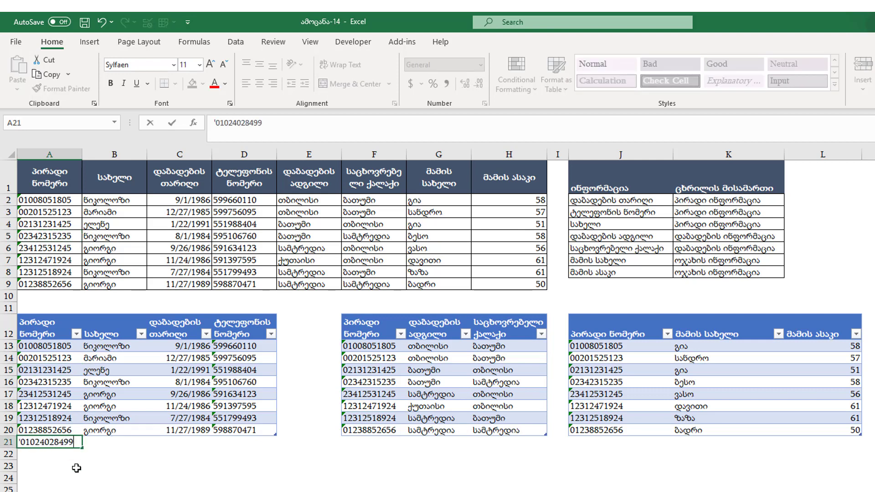
# Enter a new row 21 with a personal ID, a name, today's date 4/11/2020 and a phone number.
pyautogui.press('Tab')
pyautogui.write('giorgi')
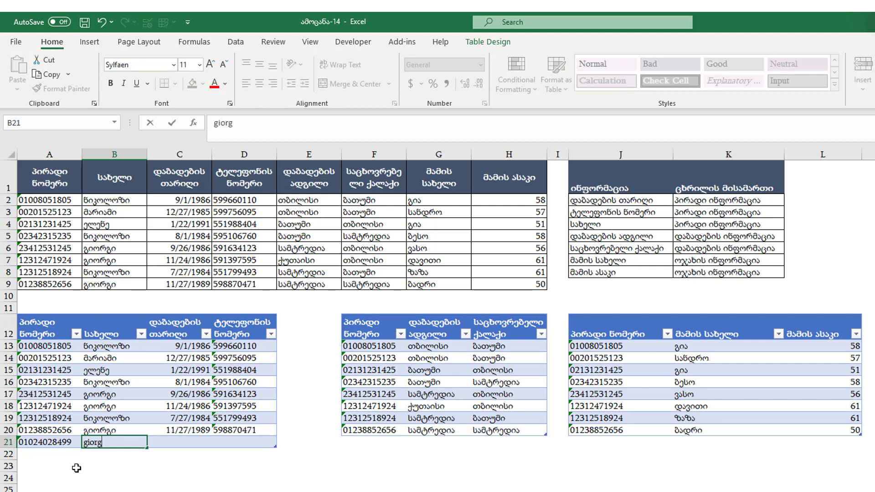
pyautogui.press('Tab')
pyautogui.hotkey('ctrl', ';')
pyautogui.press('Tab')
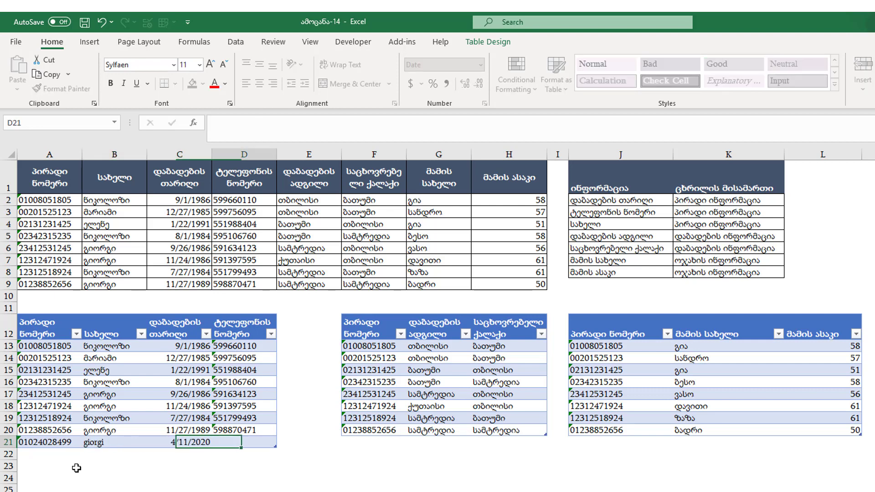
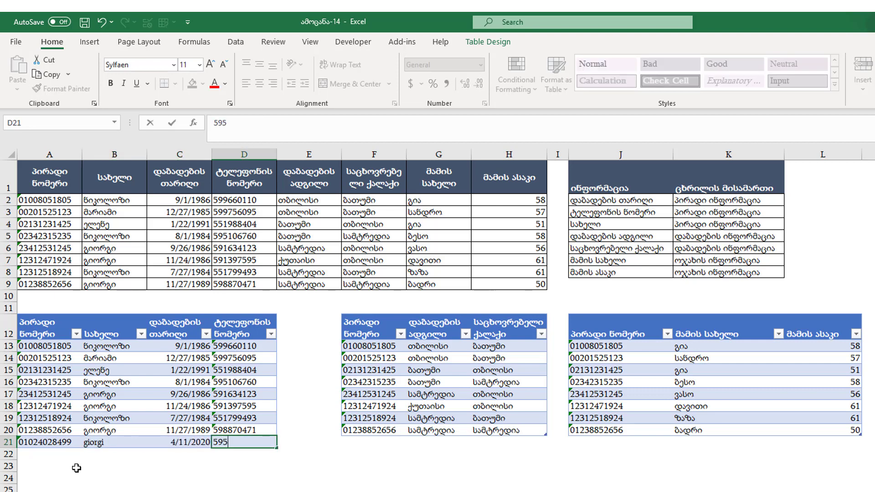
pyautogui.press('Return')
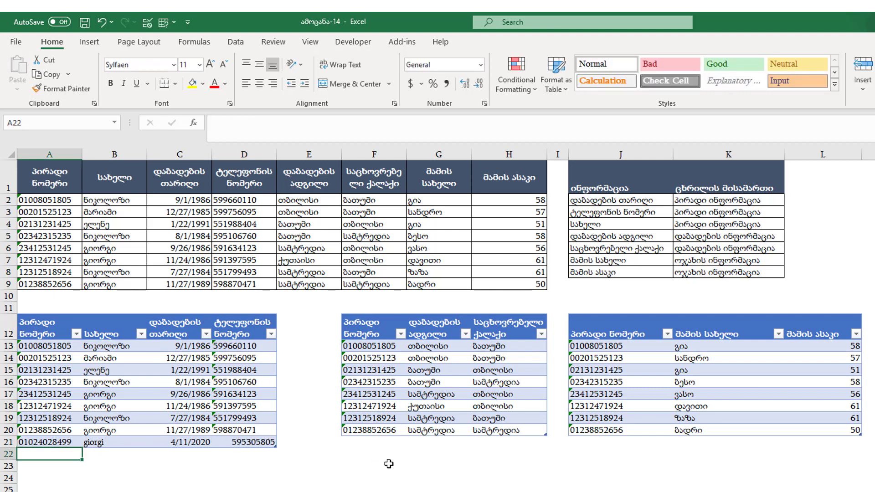
pyautogui.click(242, 399)
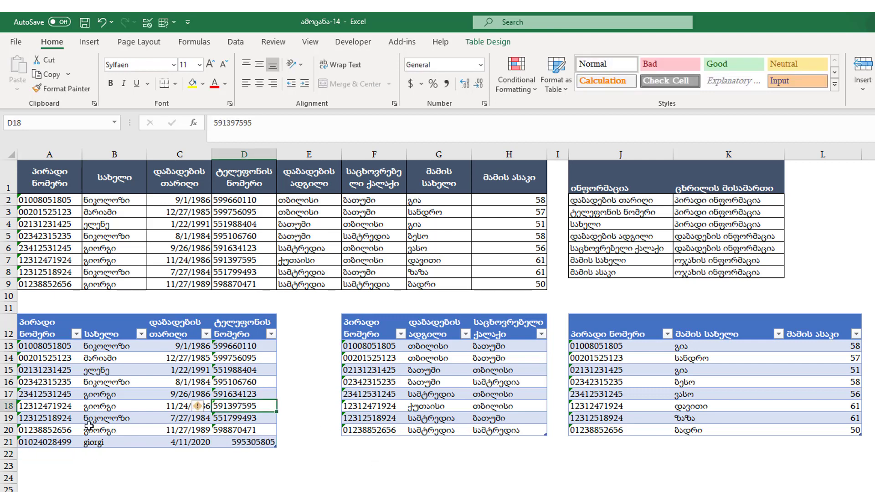
pyautogui.click(67, 298)
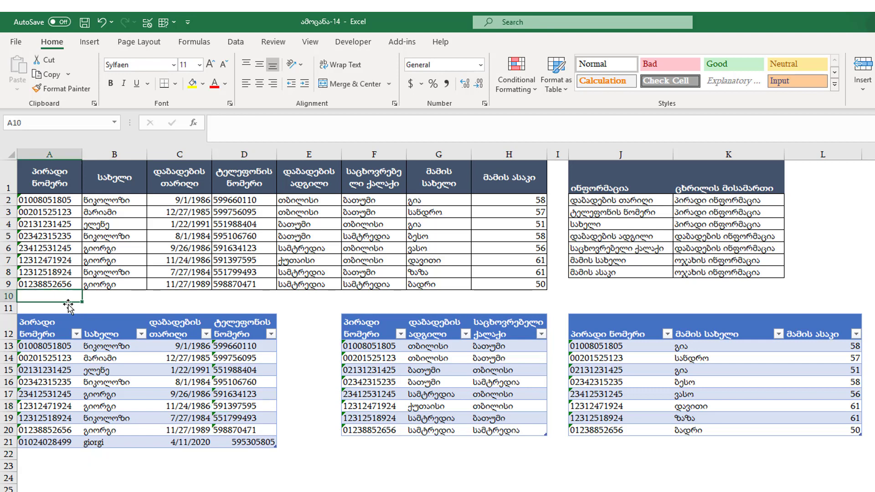
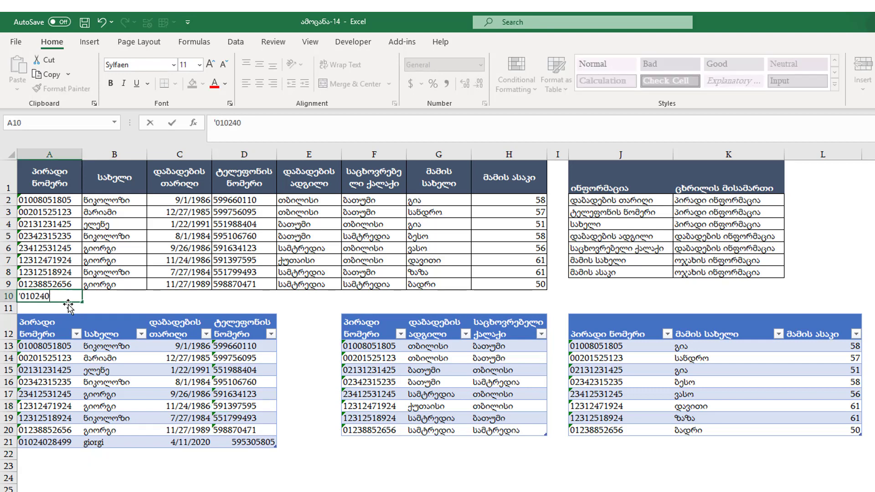
# Put the new ID in A10 and fill B9:H9 down to row 10, leaving #N/A in E10:H10.
pyautogui.press('Return')
pyautogui.click(117, 284)
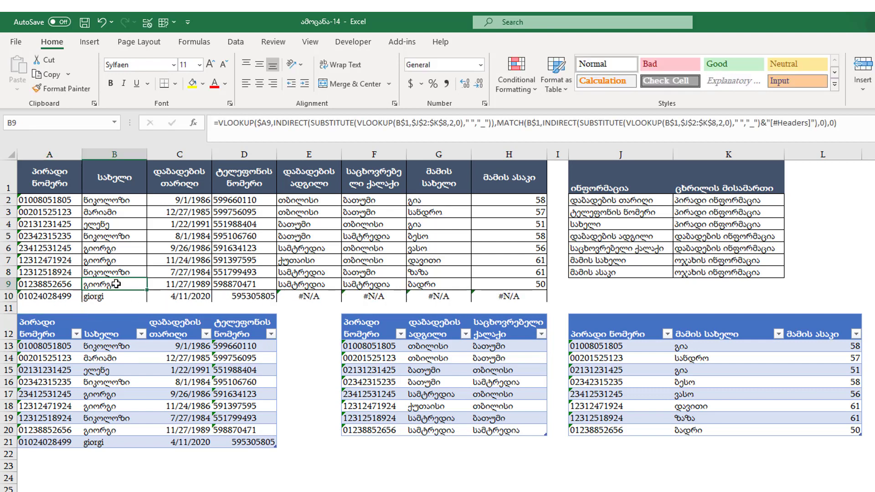
pyautogui.moveTo(116, 284); pyautogui.dragTo(547, 302)
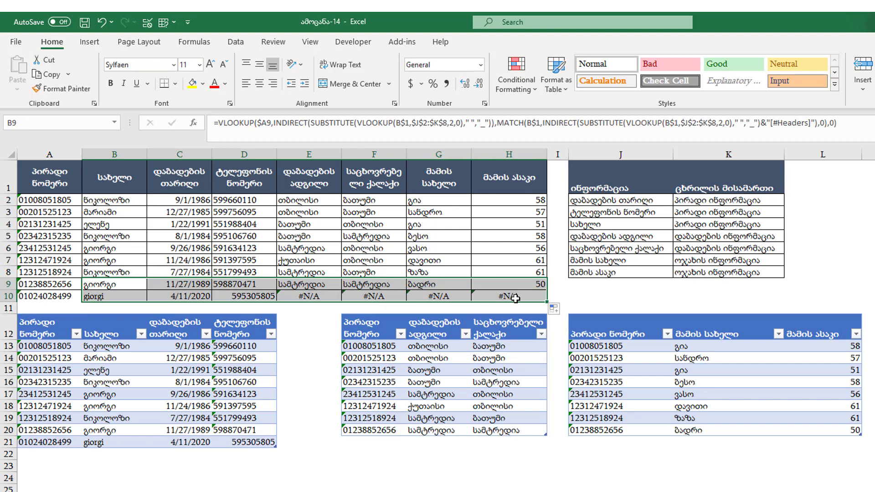
pyautogui.click(104, 295)
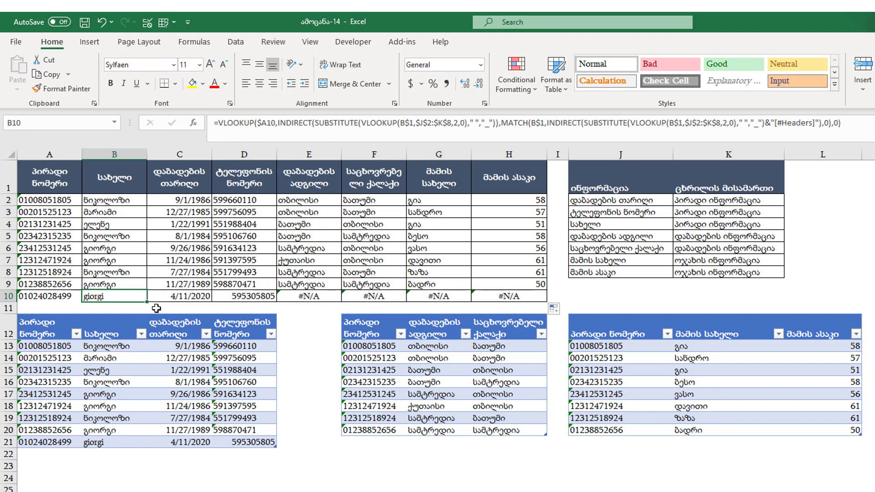
pyautogui.moveTo(297, 297); pyautogui.dragTo(497, 296)
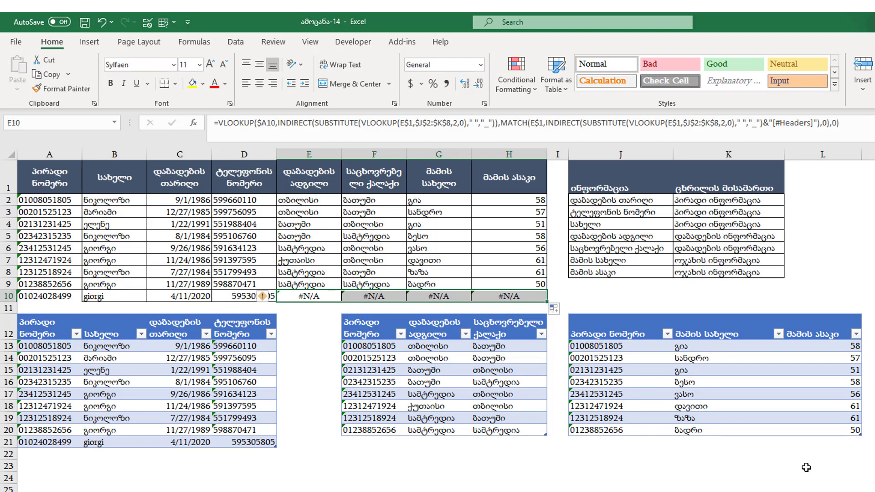
pyautogui.click(704, 490)
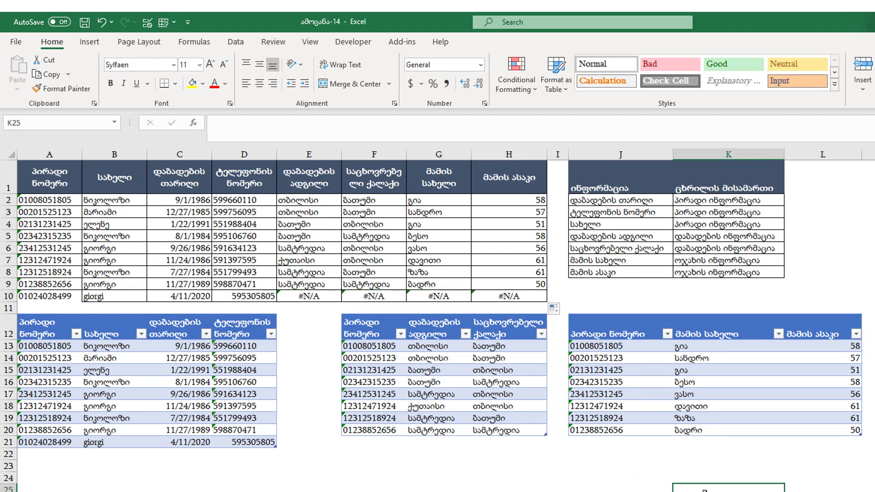